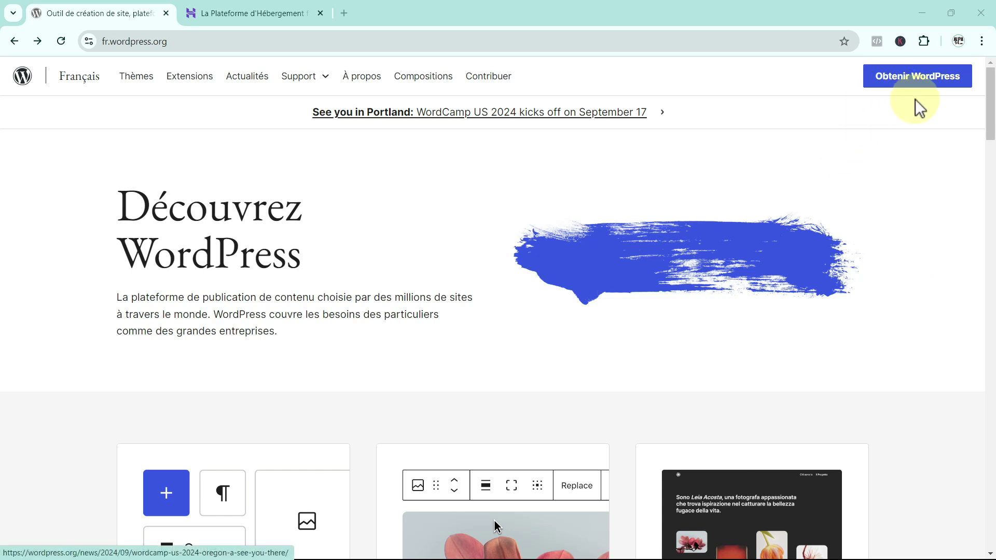
- Open the WordPress download page, follow it to the recommended hosting providers, and find the Hostinger entry
click(924, 79)
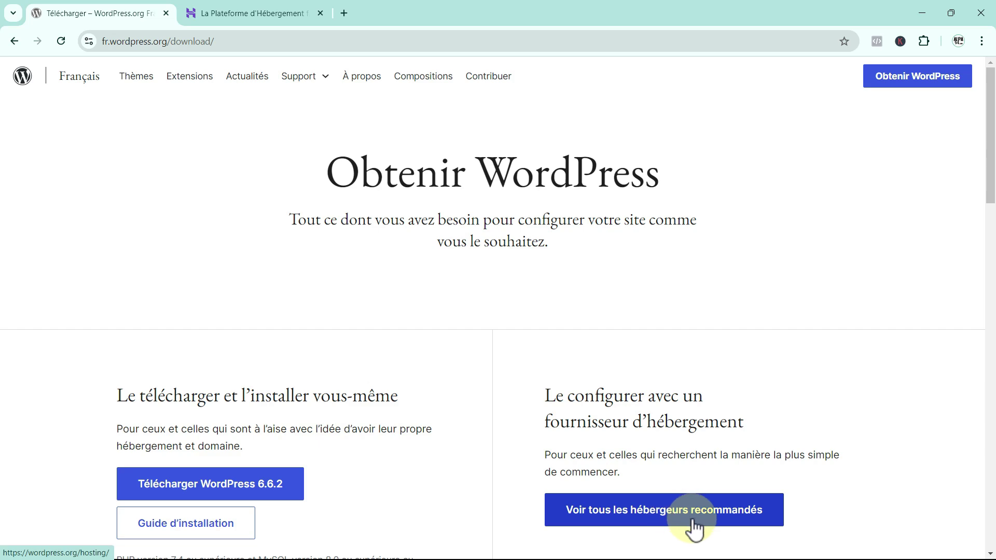
click(676, 515)
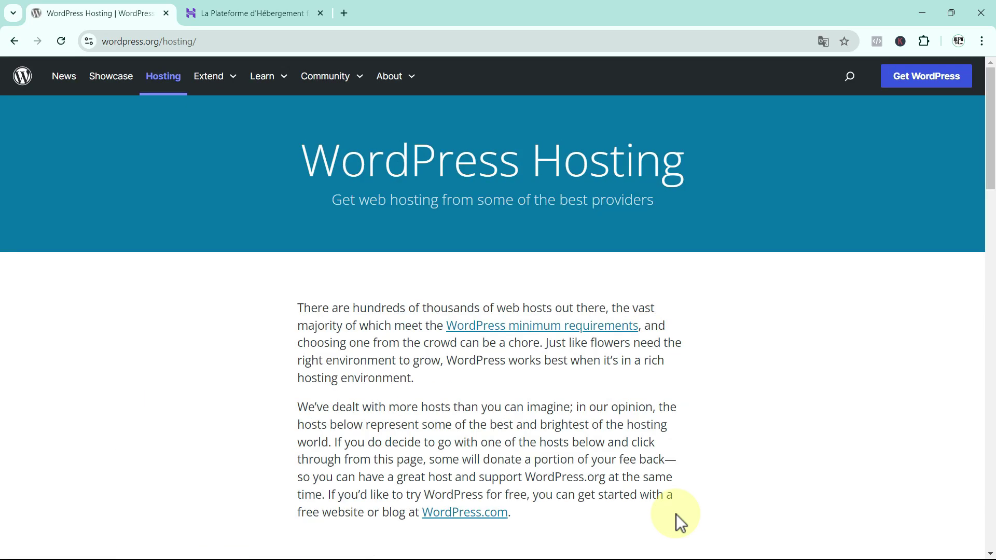
scroll(628, 395, down, 10)
scroll(626, 396, down, 1)
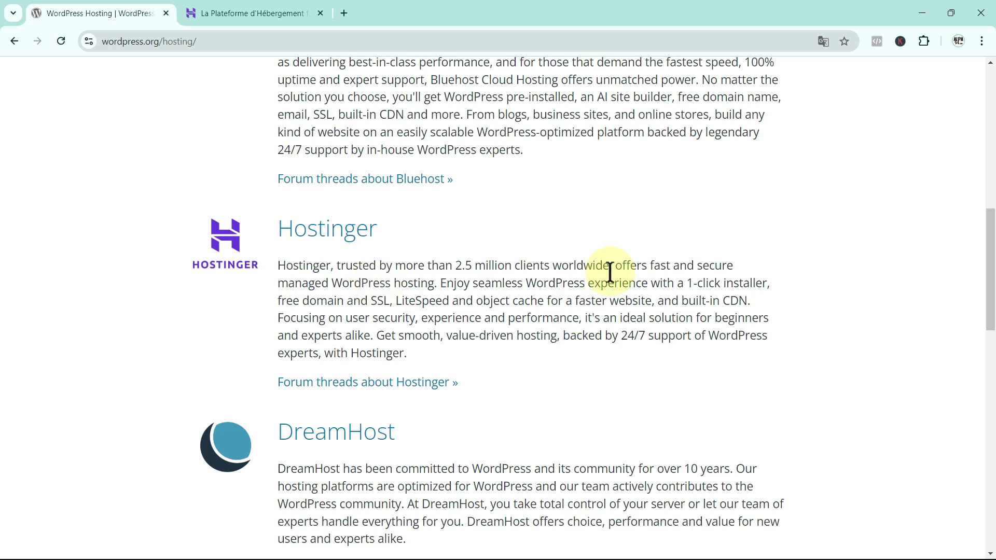
- Switch to the Hostinger offer page, examine the Premium, Business and Cloud Startup plans, and highlight the page address
click(222, 15)
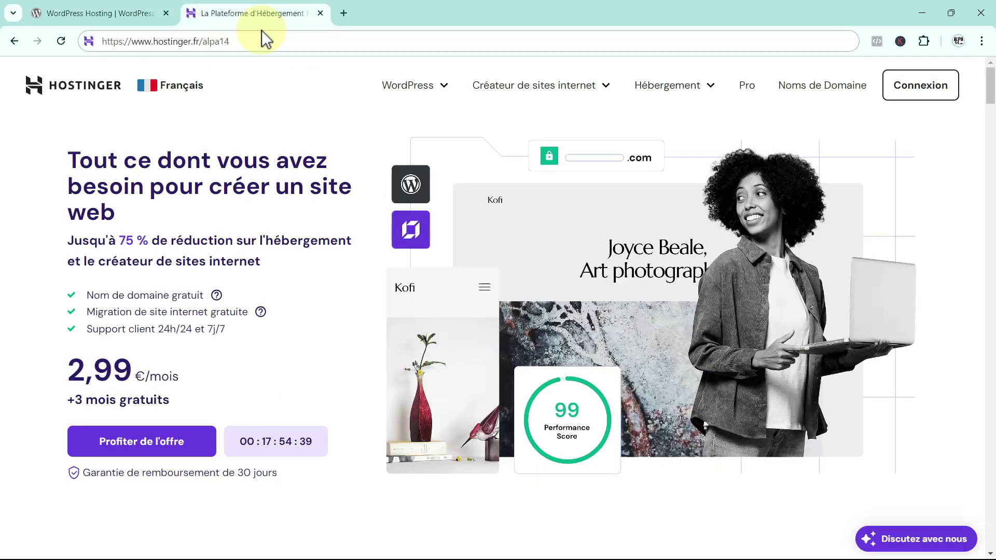
scroll(367, 240, down, 4)
scroll(387, 243, down, 3)
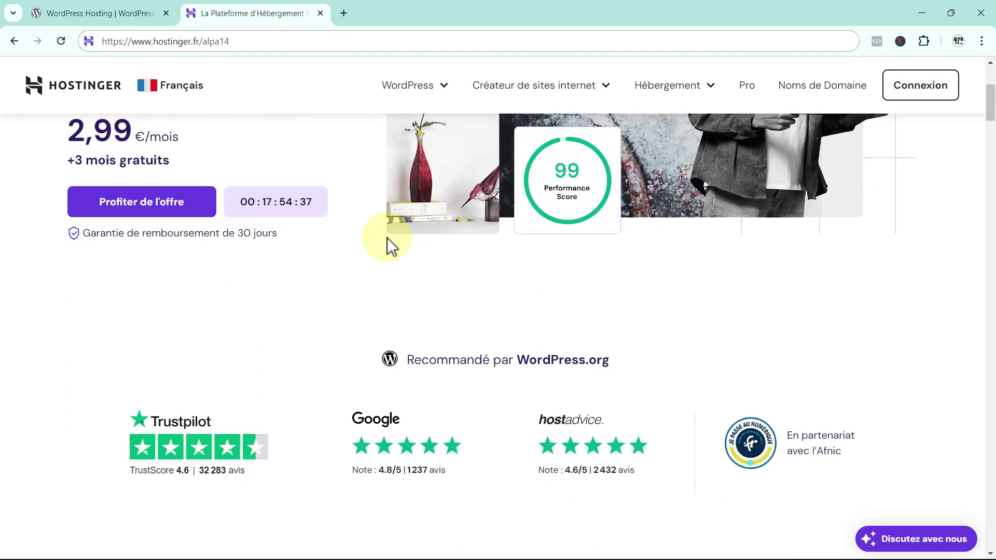
scroll(389, 241, down, 8)
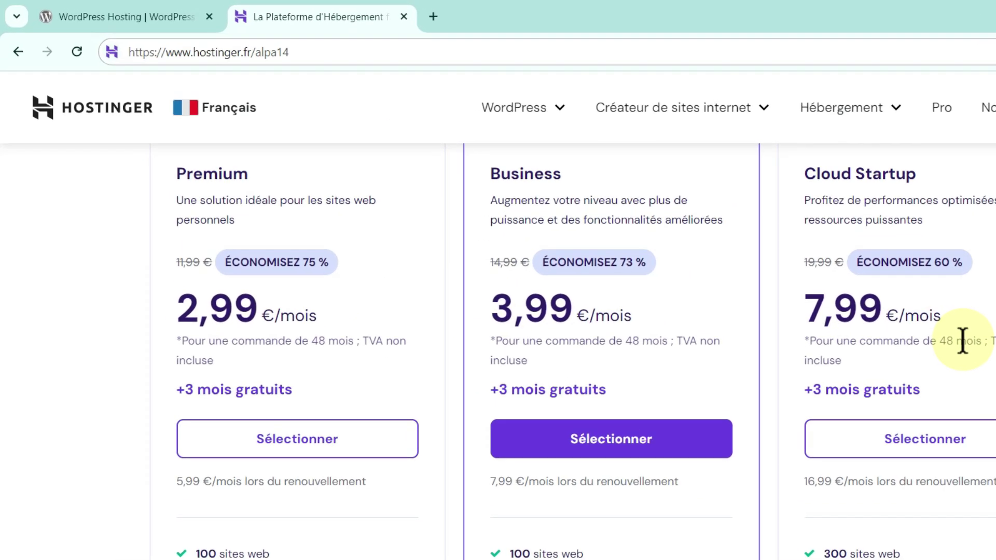
drag(243, 41, 116, 43)
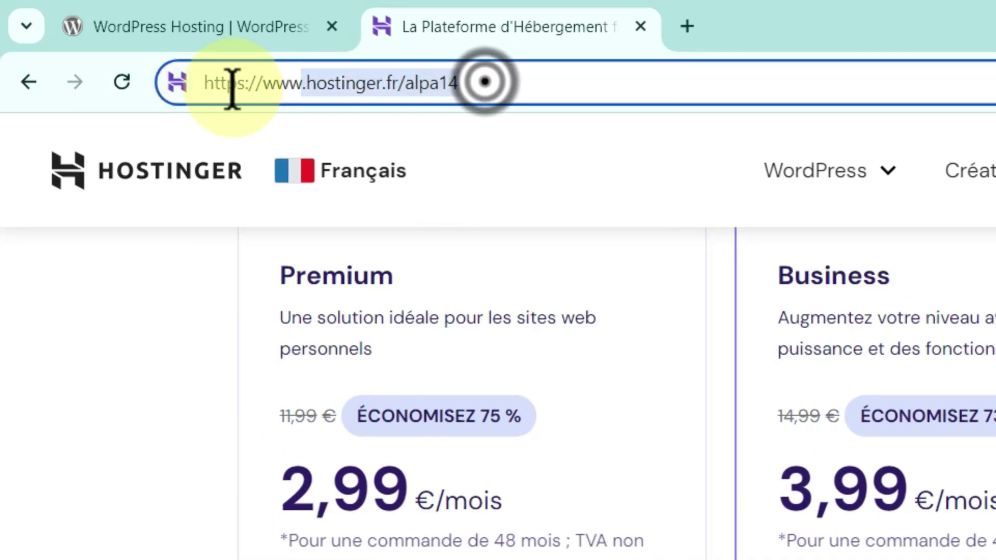
drag(232, 88, 200, 89)
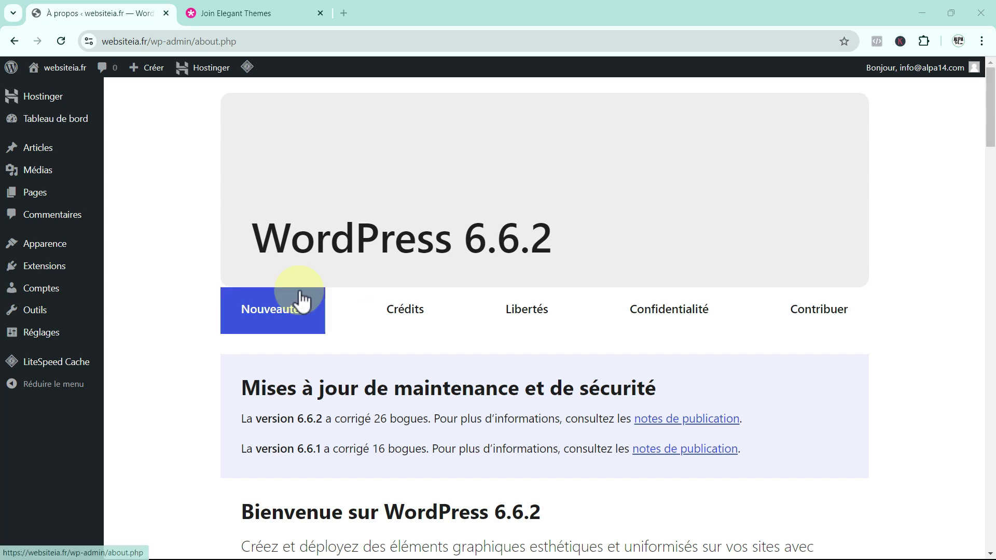
- Open the WordPress page for adding extensions and look through the featured plugins
mouse_move(51, 272)
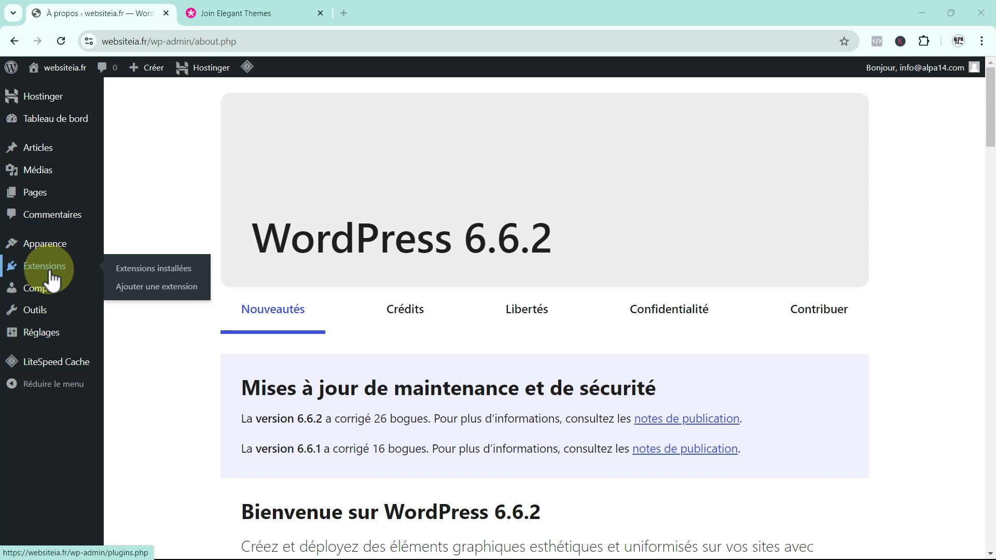
click(134, 287)
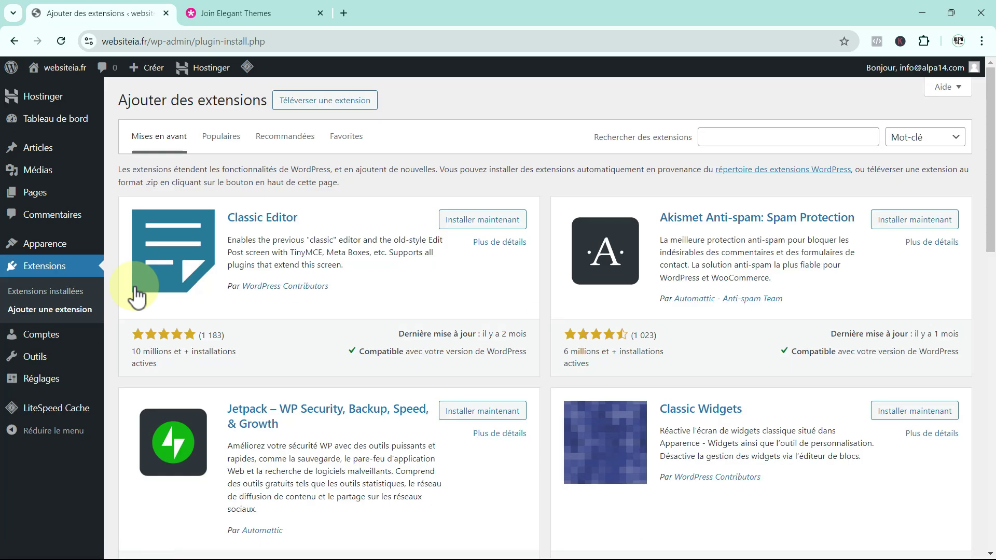
scroll(504, 301, down, 4)
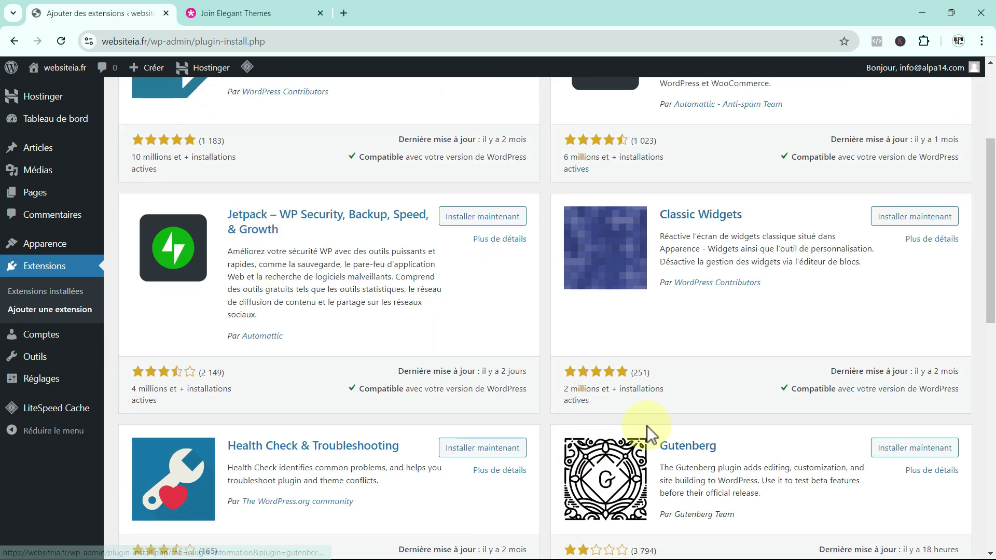
scroll(646, 425, up, 4)
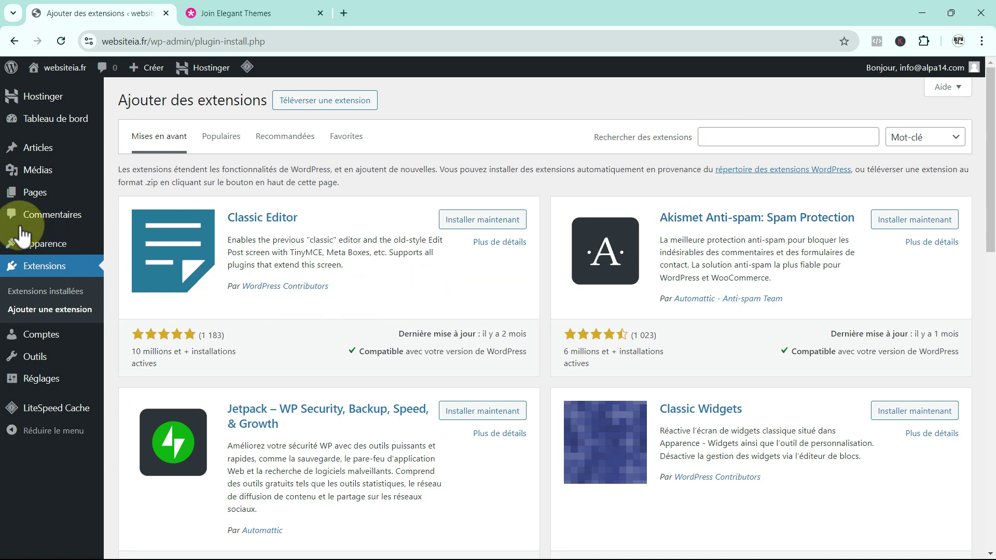
- Open the page for adding a WordPress theme from the installed themes and look through the popular themes
mouse_move(41, 245)
click(140, 247)
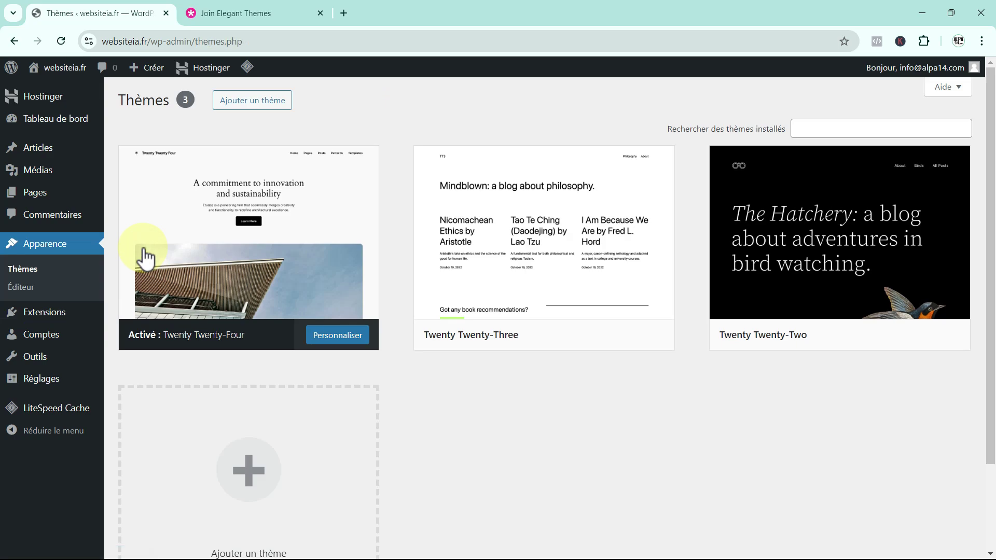
click(230, 101)
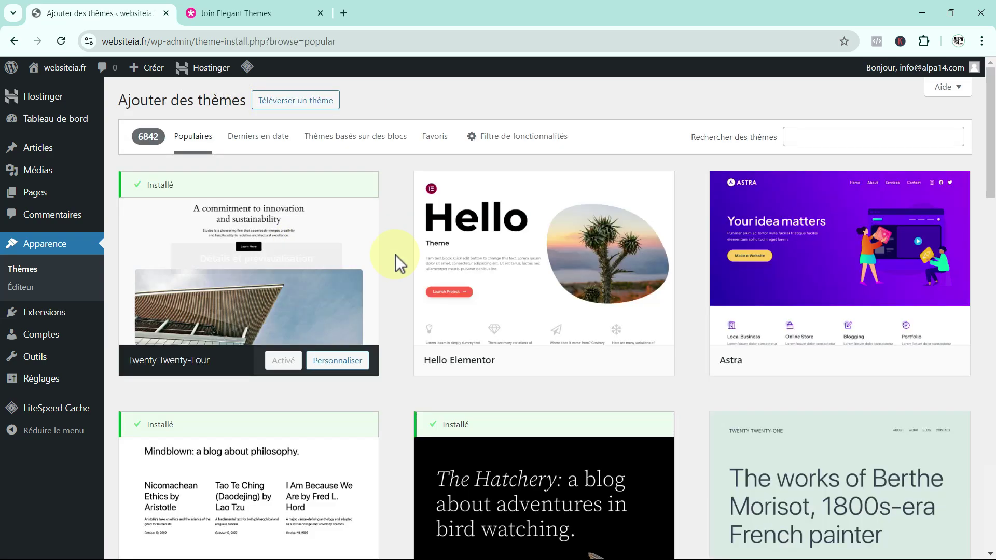
scroll(508, 290, down, 10)
scroll(500, 306, down, 3)
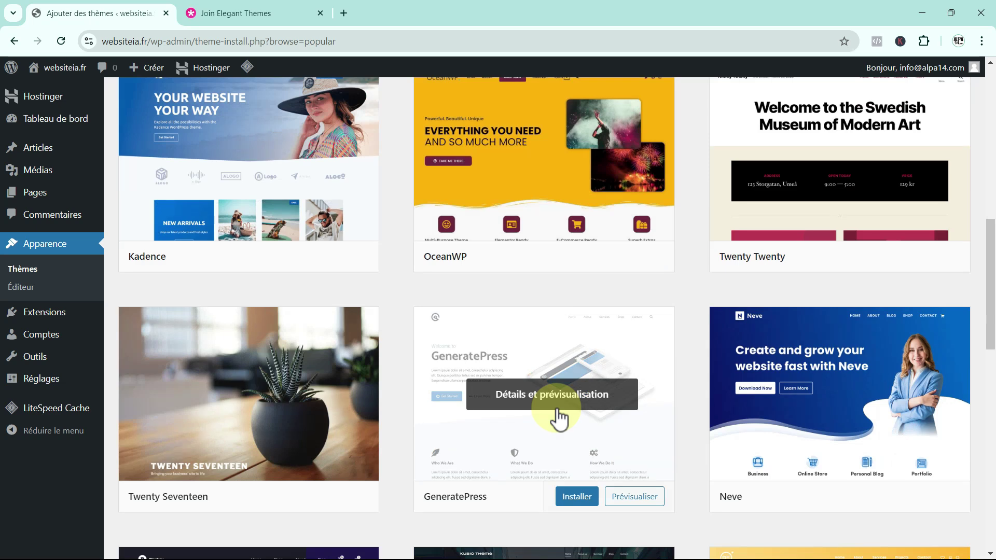
scroll(559, 419, up, 9)
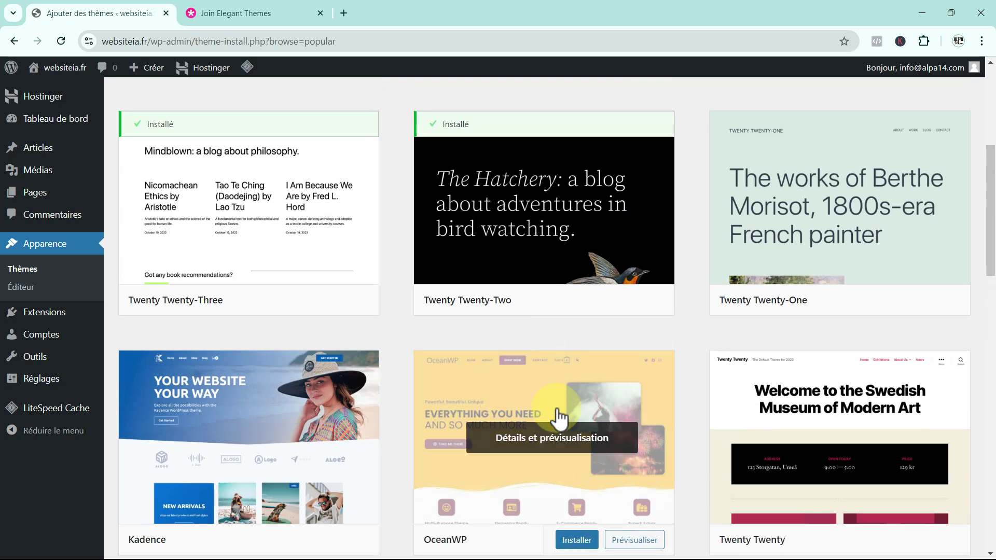
scroll(559, 417, up, 3)
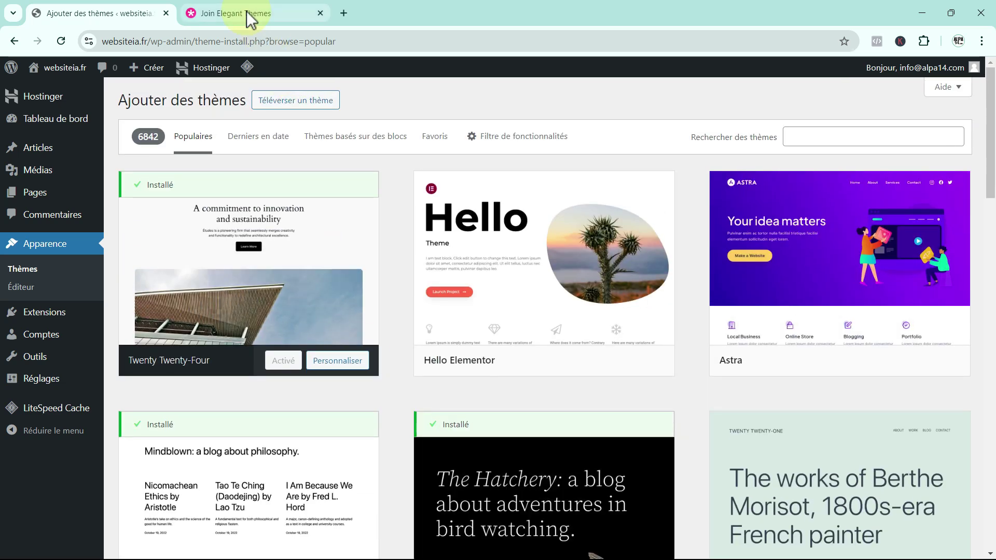
- Switch to the Elegant Themes site, read the Divi description, and highlight its mention of BuiltWith.com
click(247, 11)
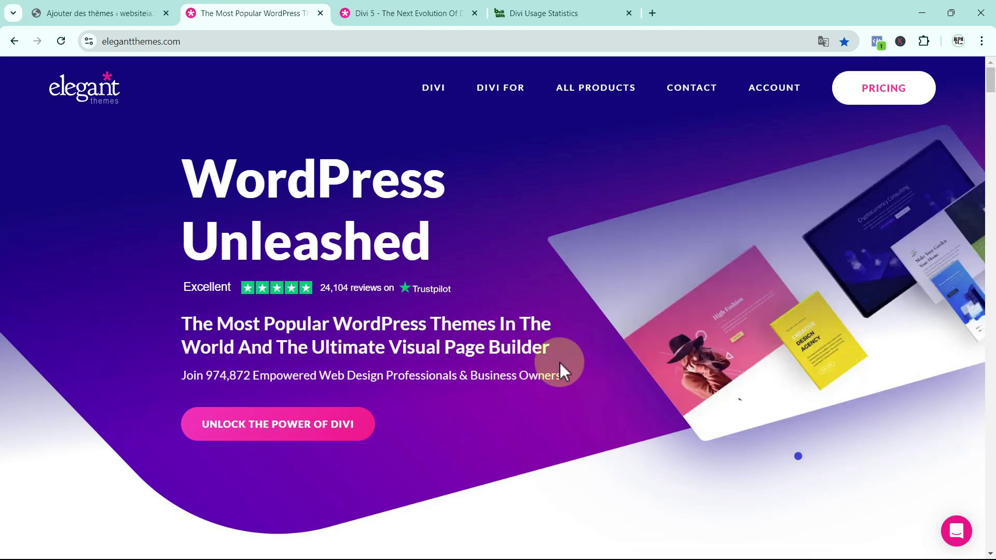
scroll(608, 421, down, 8)
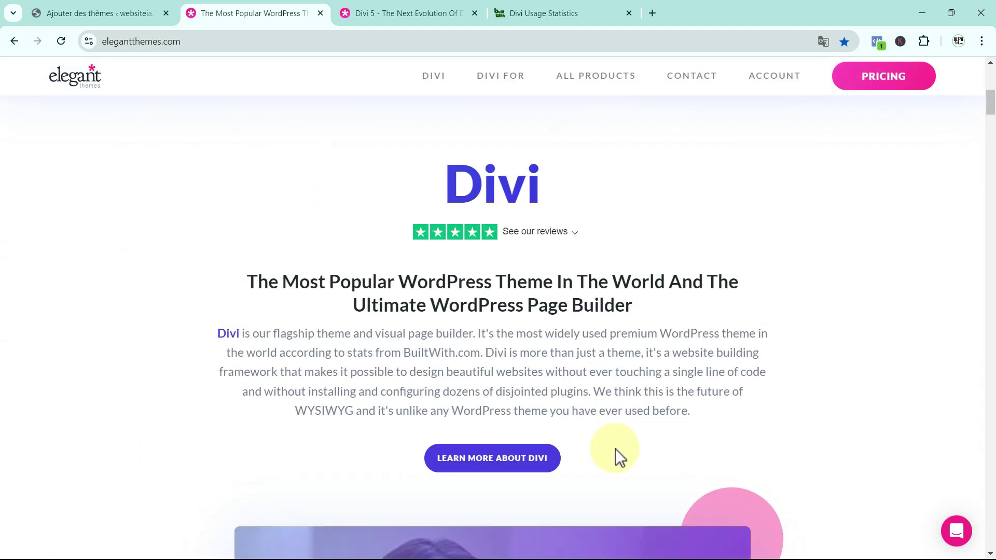
drag(403, 354, 479, 358)
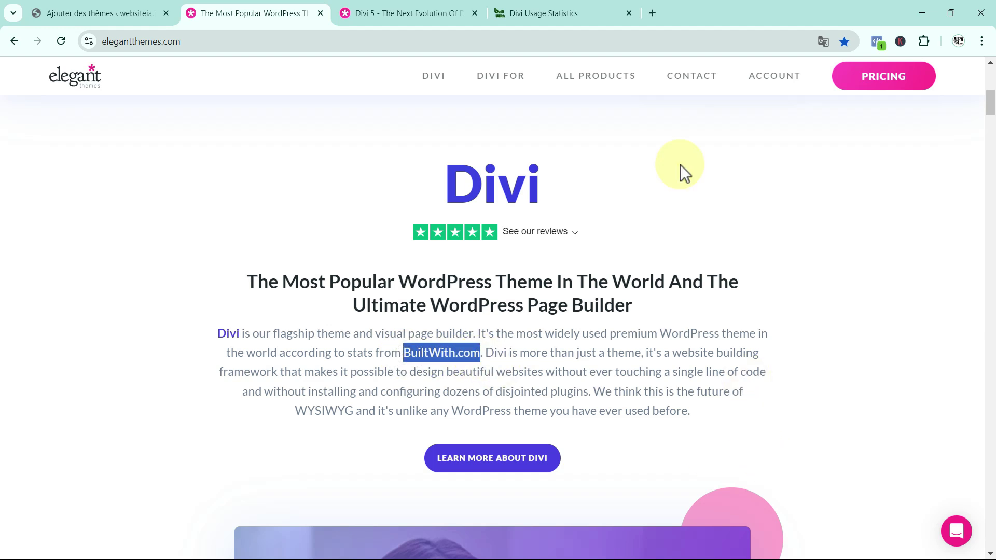
- Examine Divi's site totals and country figures on BuiltWith, and open the WordPress theme distribution for France
click(544, 13)
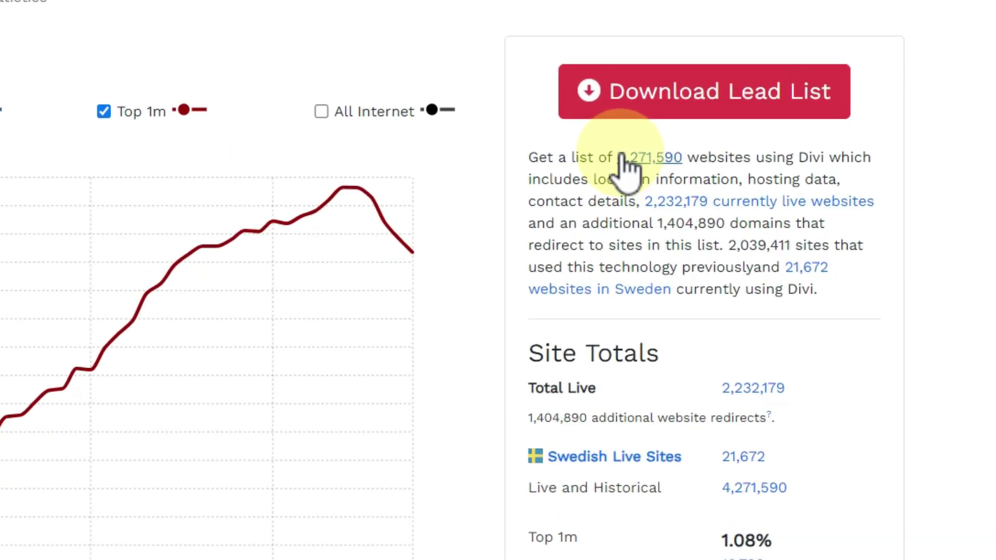
drag(618, 157, 686, 158)
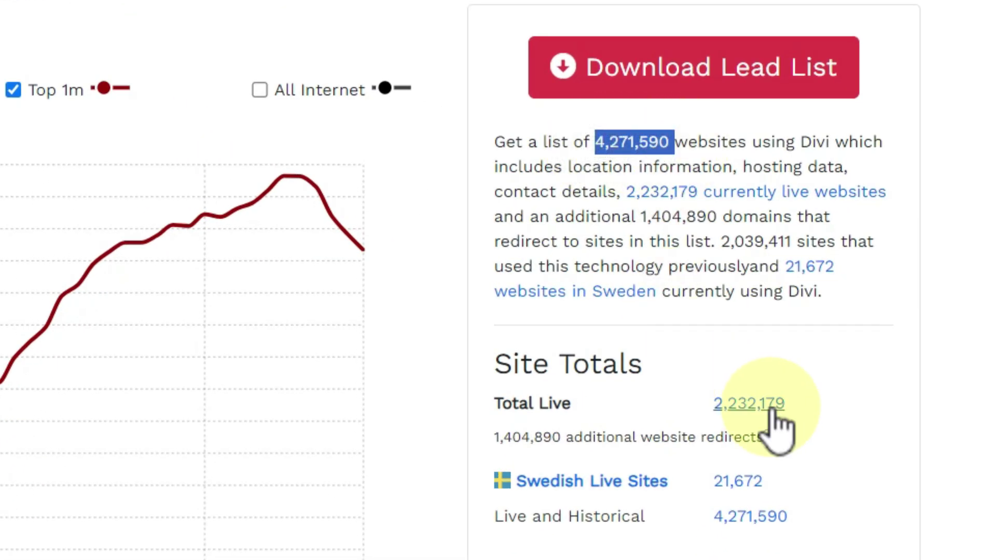
scroll(858, 434, down, 12)
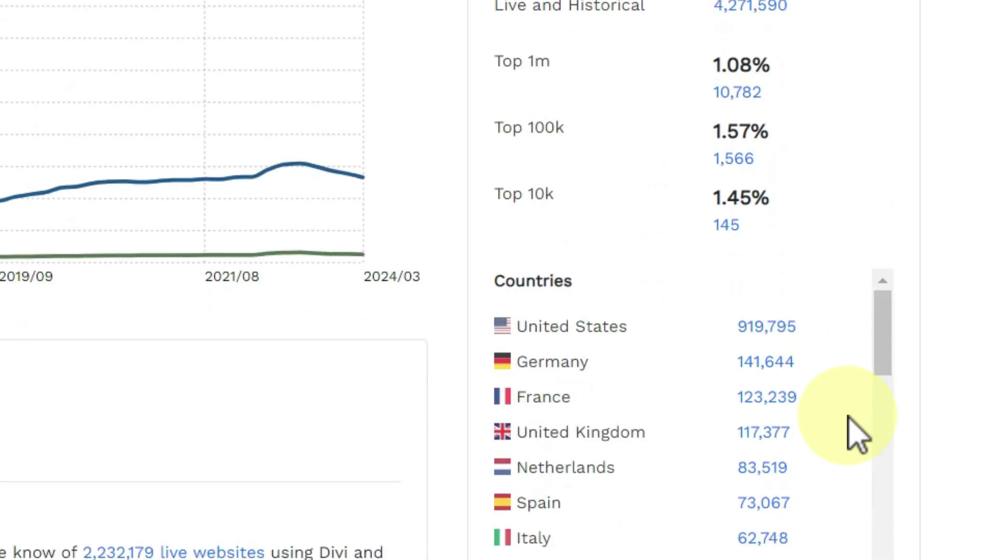
scroll(858, 434, up, 3)
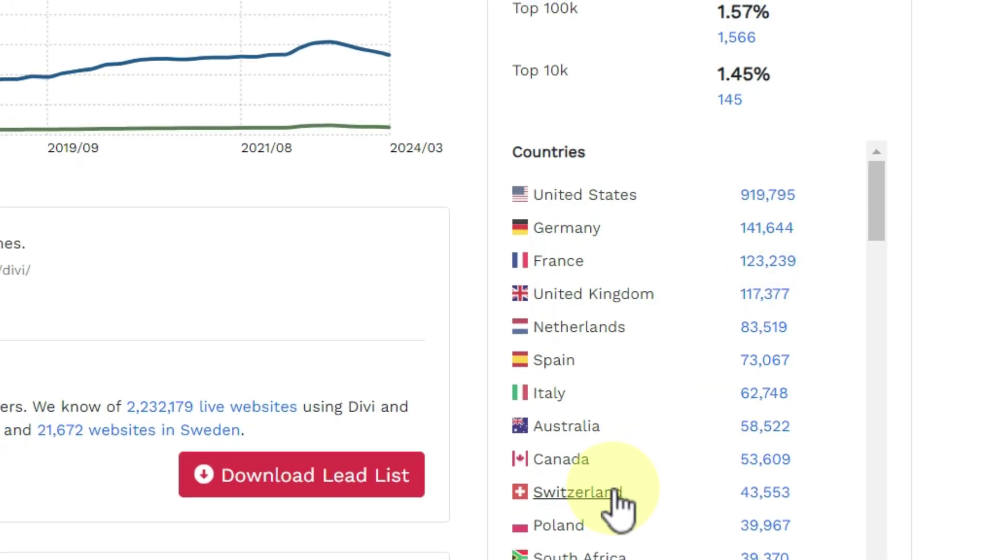
scroll(689, 519, down, 3)
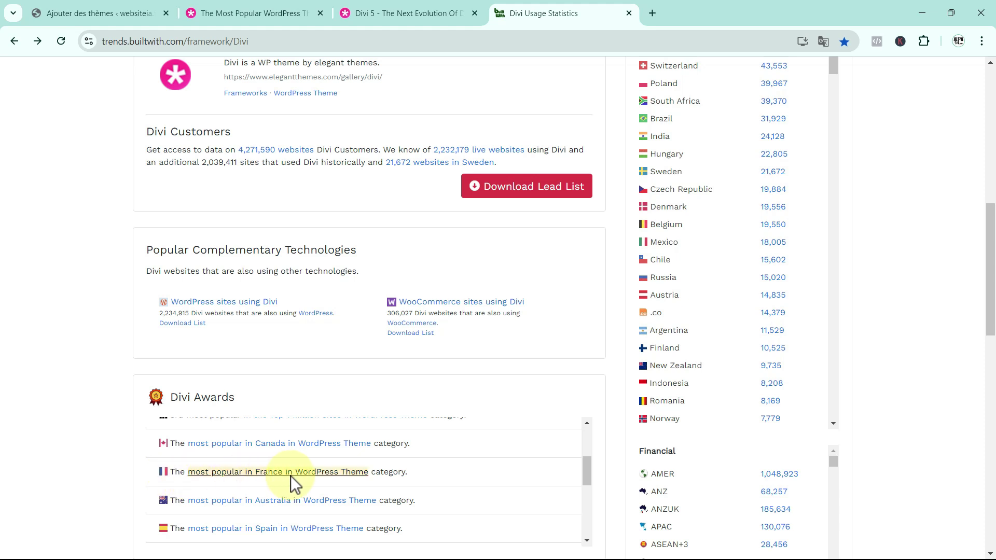
click(307, 473)
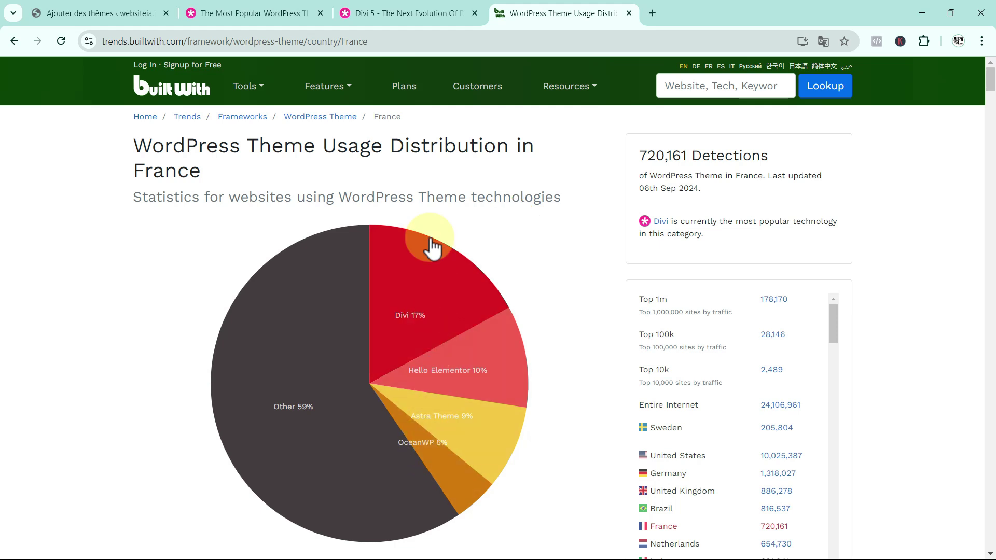
- Return to Elegant Themes, open its pricing page, and highlight the sentence "Try Divi risk-free for 30 days."
click(255, 14)
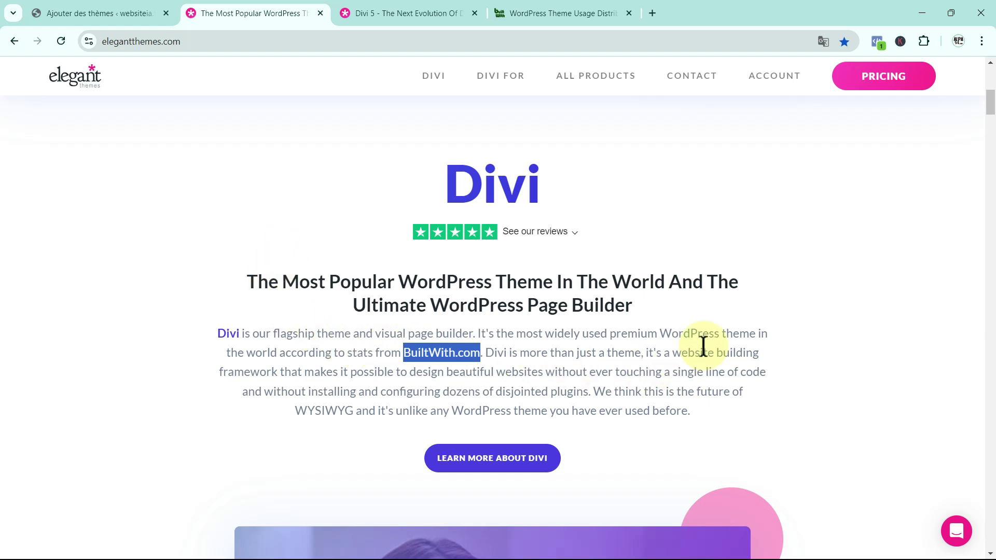
click(877, 83)
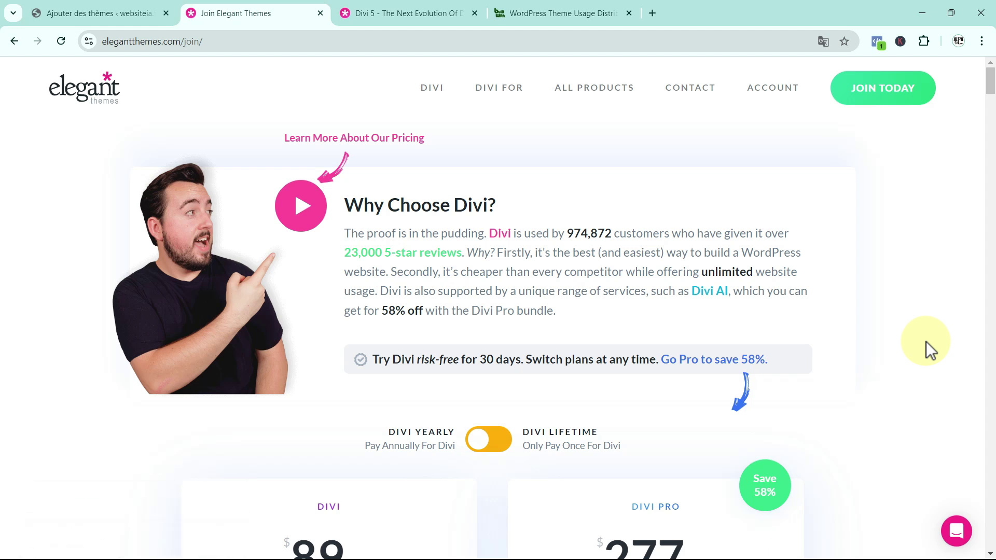
scroll(925, 342, down, 2)
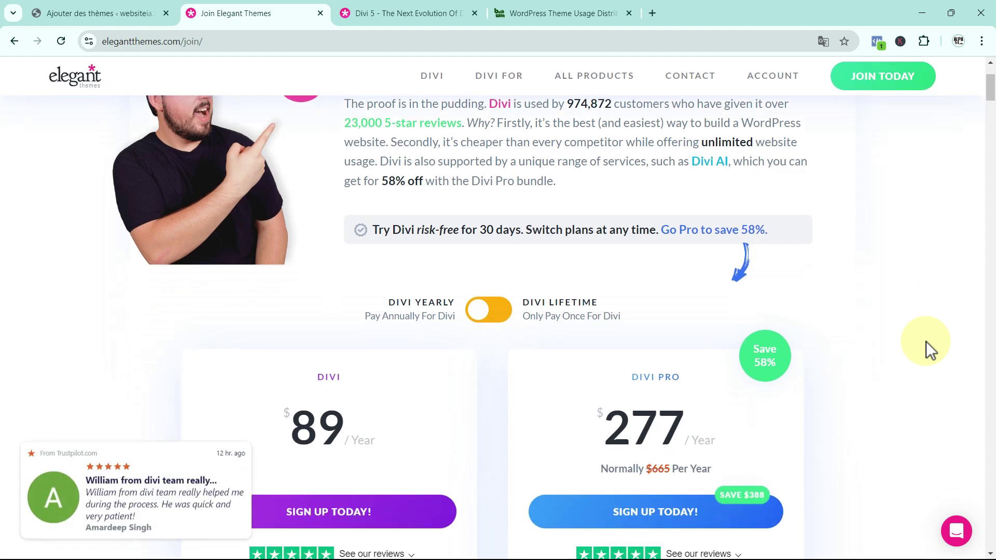
scroll(926, 341, up, 1)
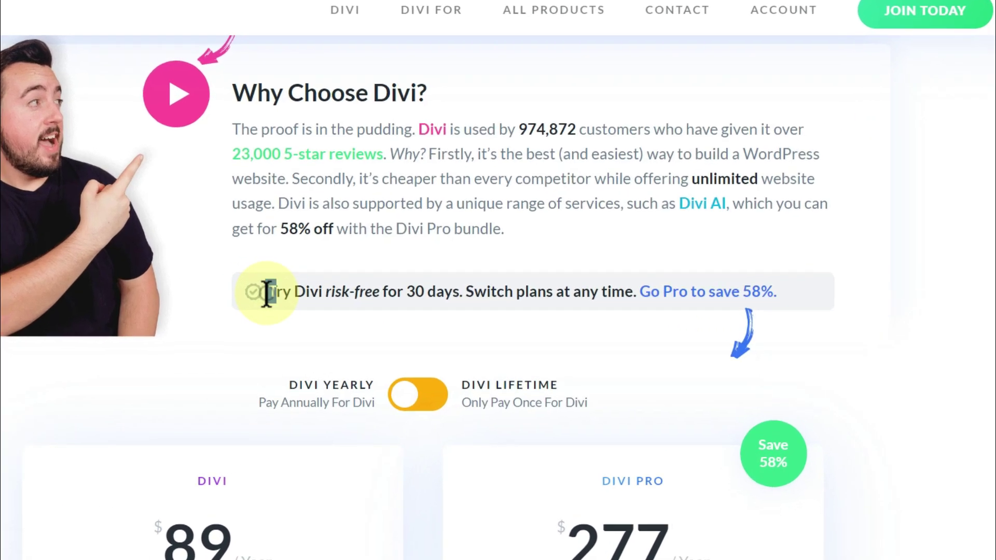
drag(370, 296, 484, 298)
drag(315, 295, 388, 298)
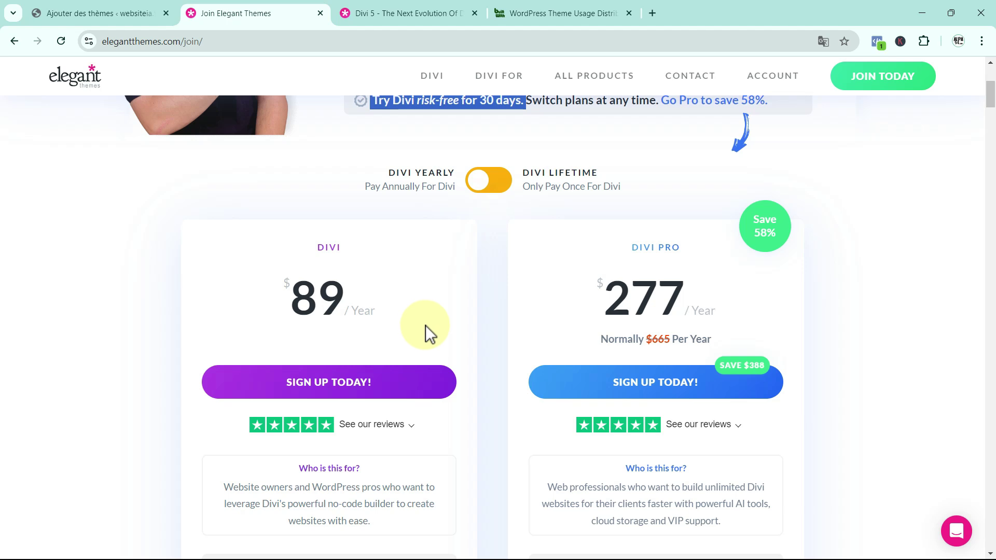
- Examine the features included in the yearly Divi plan, including website usage and Divi Dash
scroll(425, 325, down, 5)
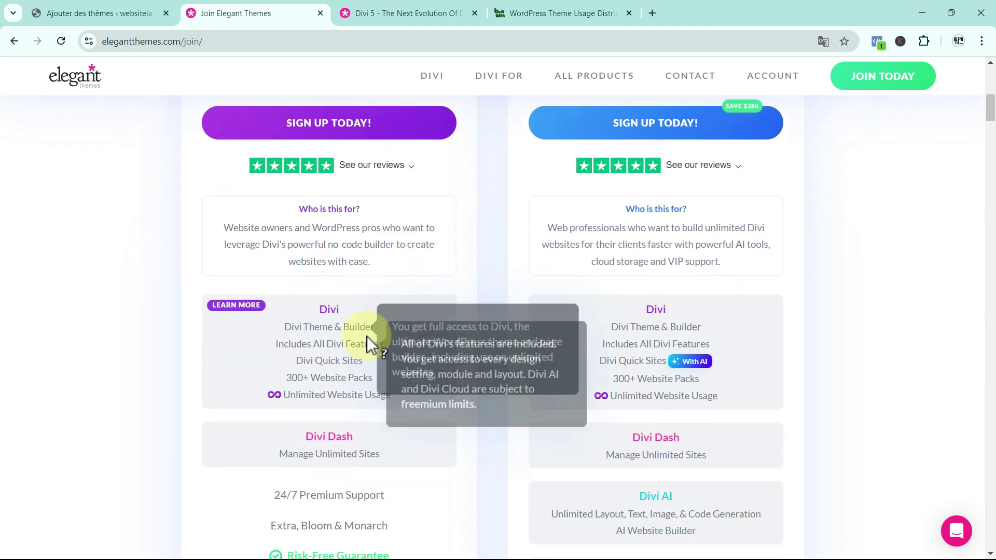
mouse_move(239, 357)
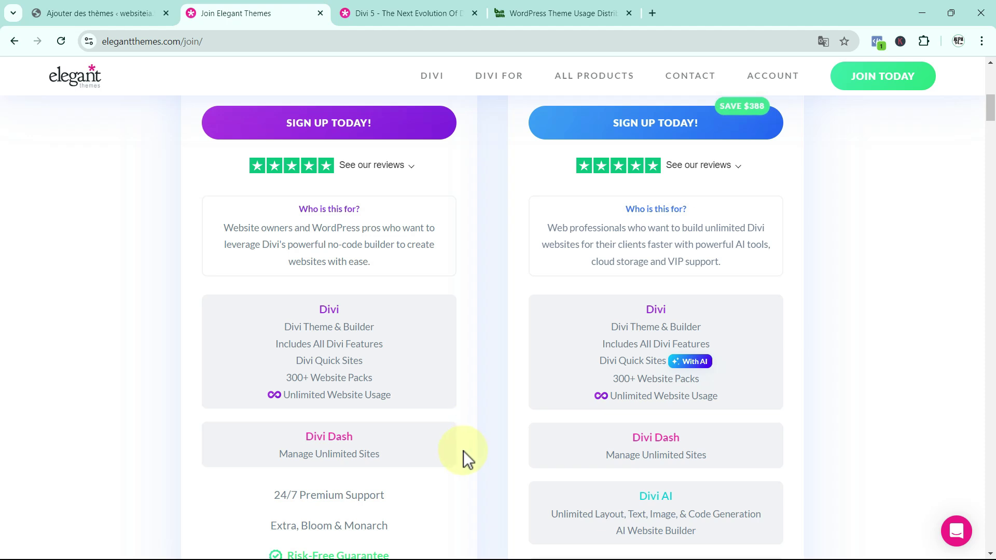
mouse_move(300, 397)
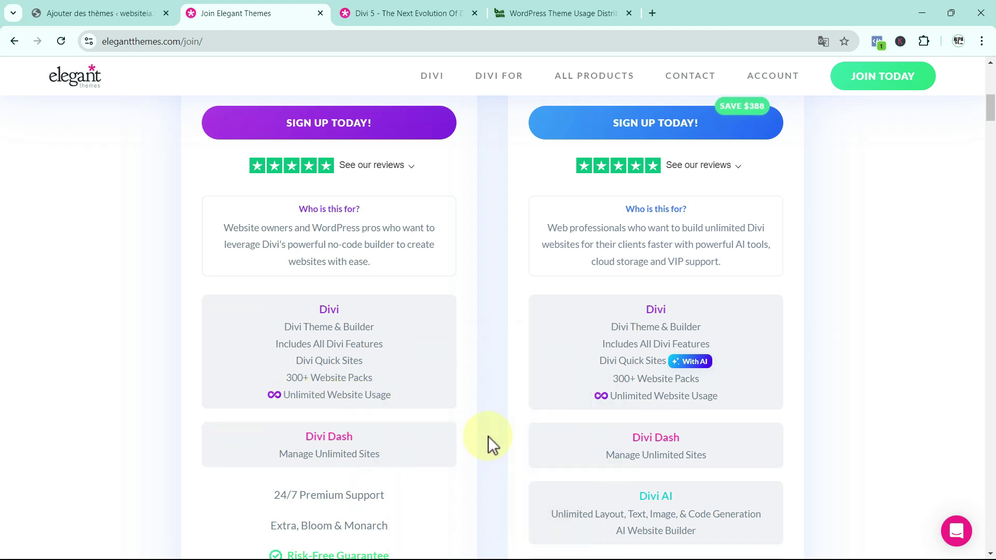
mouse_move(344, 446)
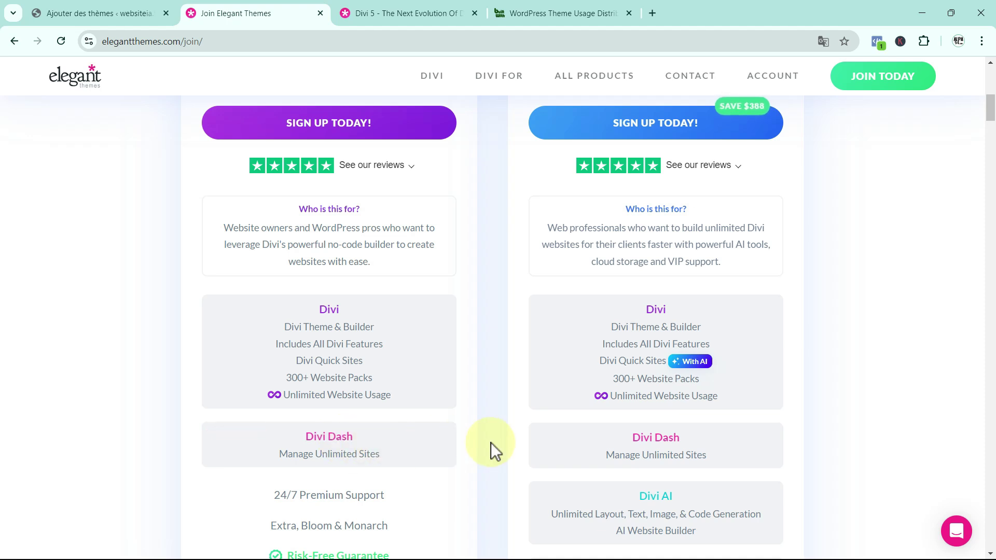
- Switch the Divi pricing to Lifetime and examine the payment terms and features included in the Divi Lifetime plan
scroll(491, 443, up, 7)
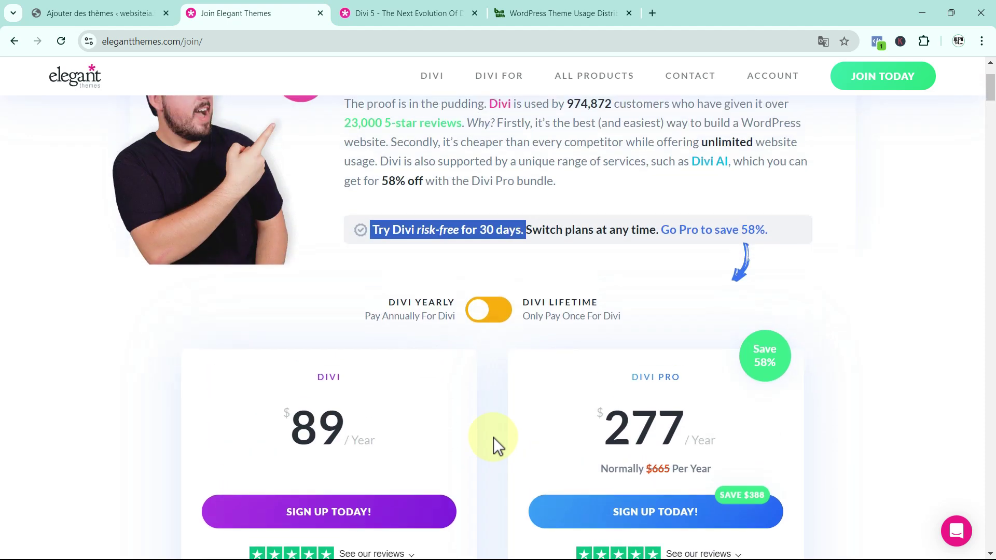
click(493, 316)
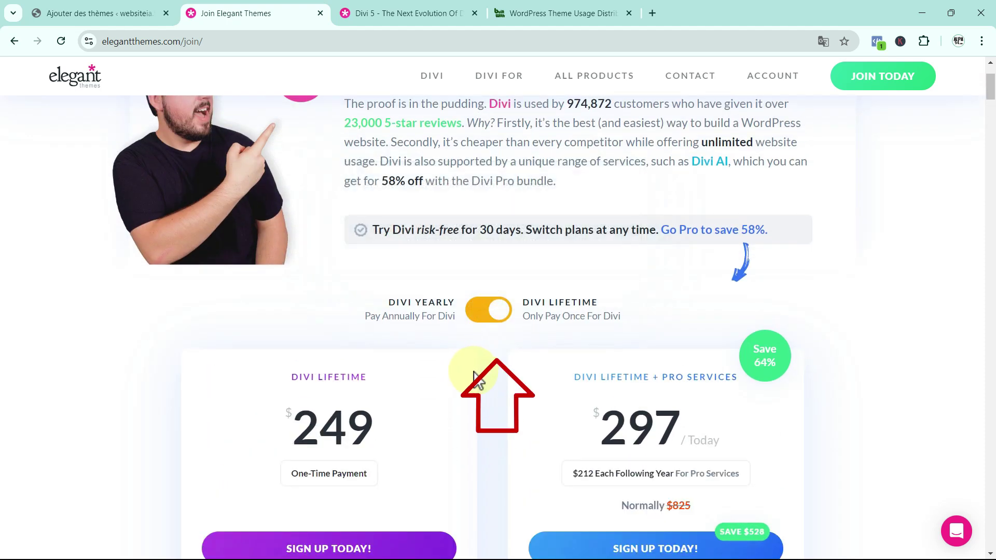
scroll(473, 374, down, 2)
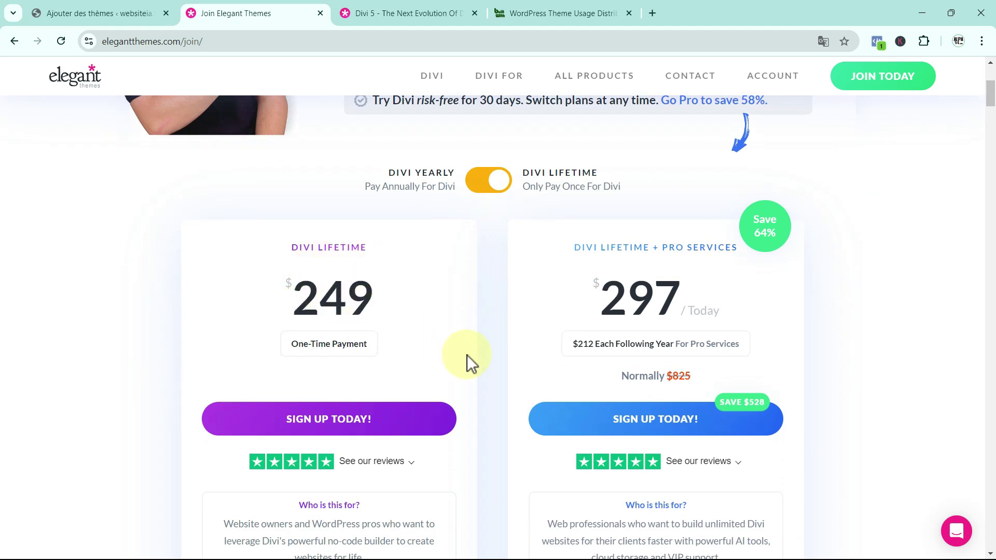
mouse_move(287, 344)
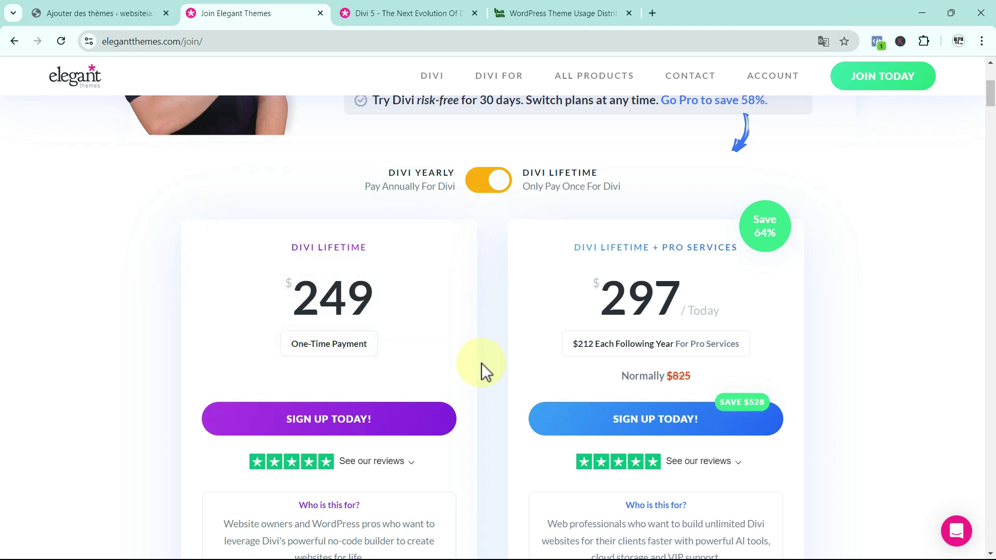
scroll(482, 363, down, 2)
scroll(481, 363, down, 1)
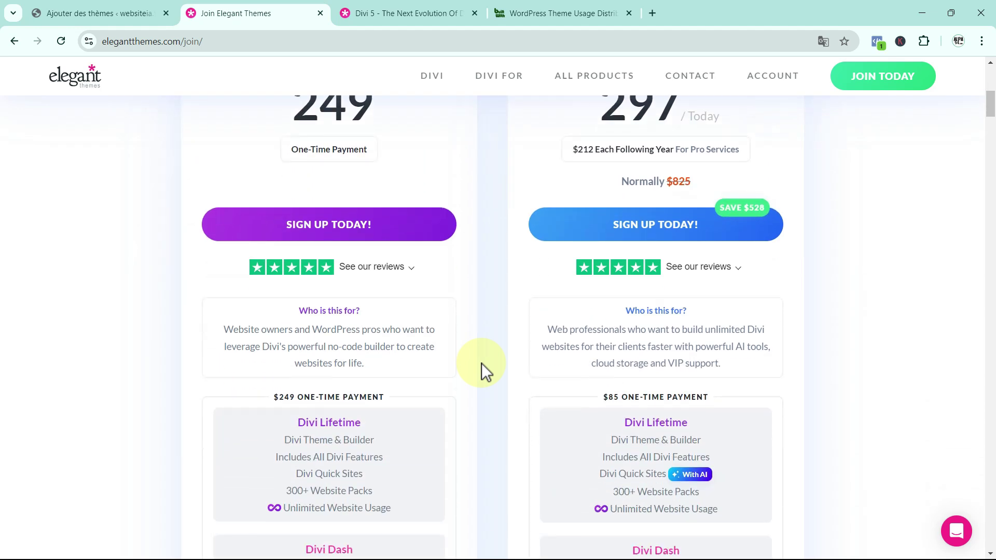
scroll(481, 363, down, 1)
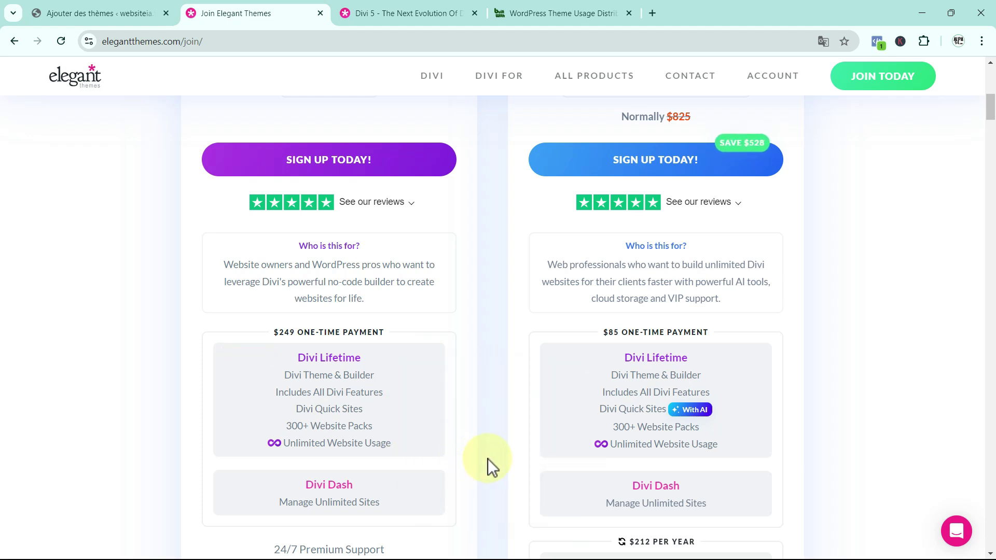
scroll(487, 459, down, 1)
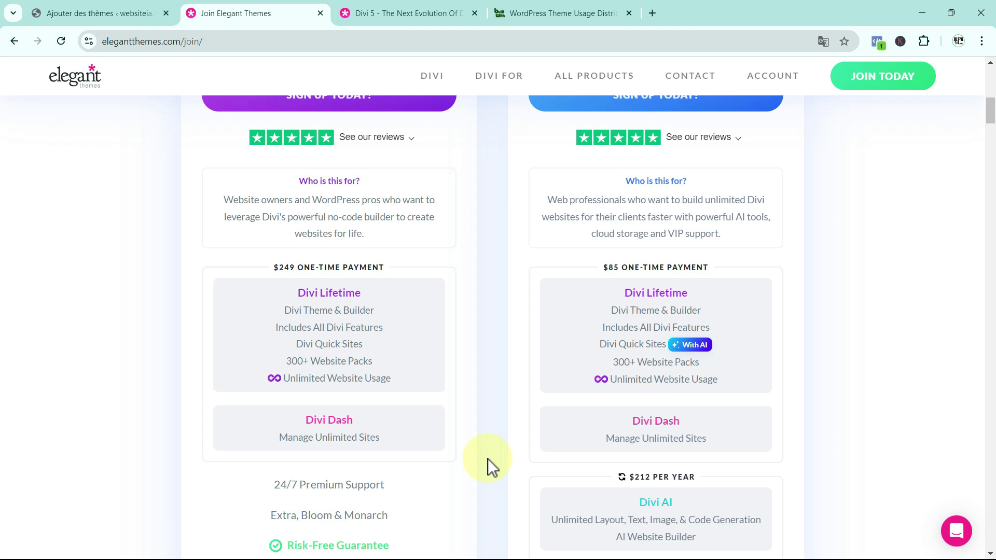
scroll(488, 459, down, 2)
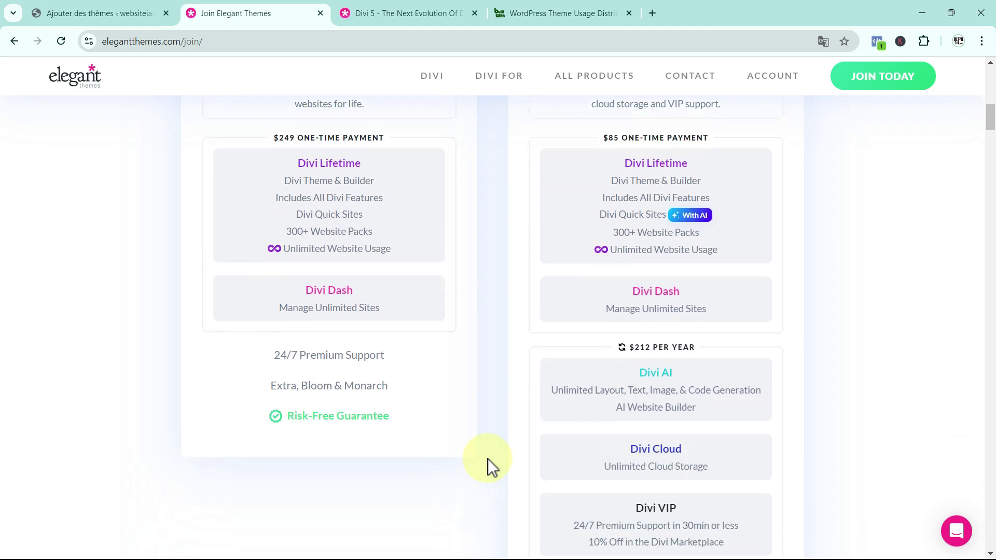
scroll(487, 458, up, 2)
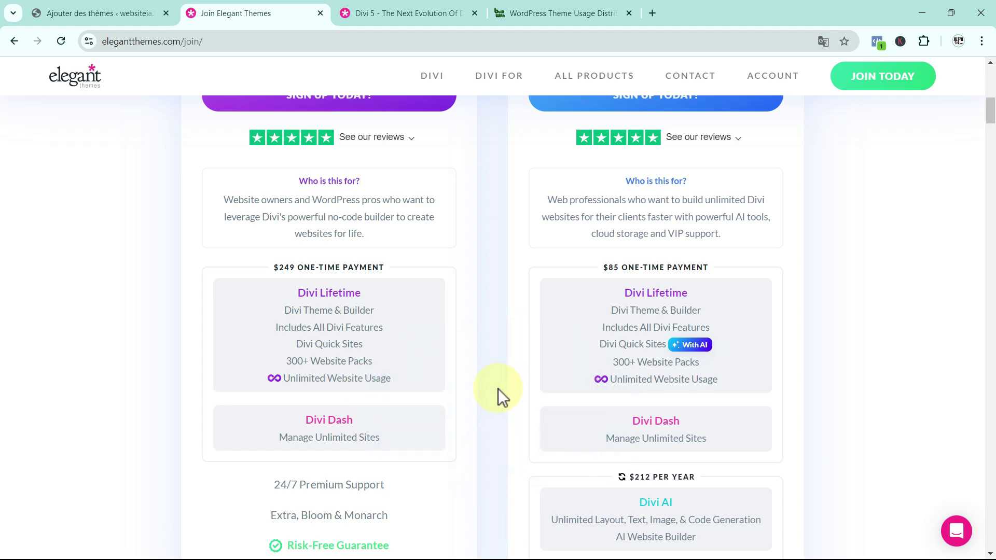
scroll(498, 388, up, 6)
- View the Divi 5 announcement page, then return to the Elegant Themes pricing page
click(407, 13)
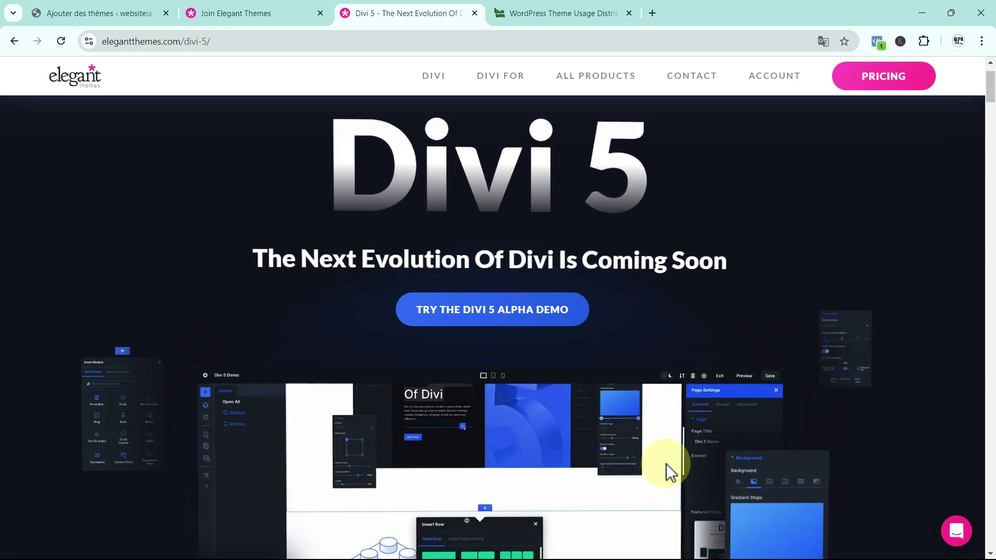
scroll(657, 452, down, 3)
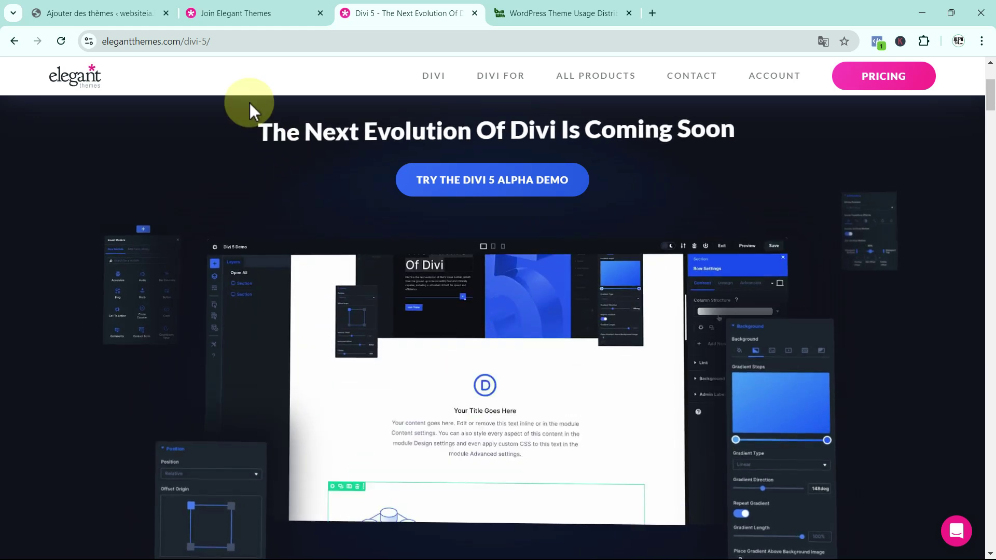
click(241, 13)
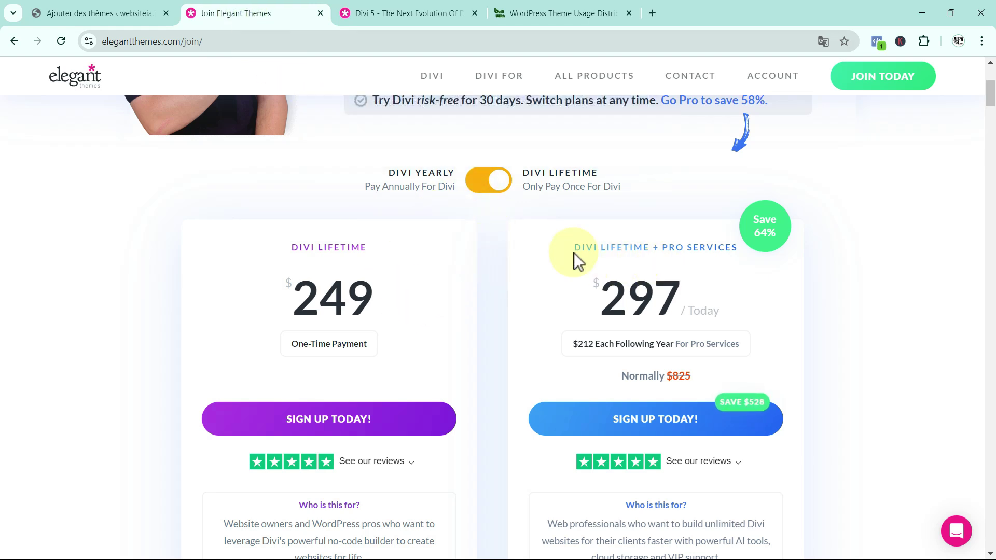
- Switch the pricing back to Divi Yearly and examine the Divi and Divi Dash features of the Divi Pro plan
click(483, 181)
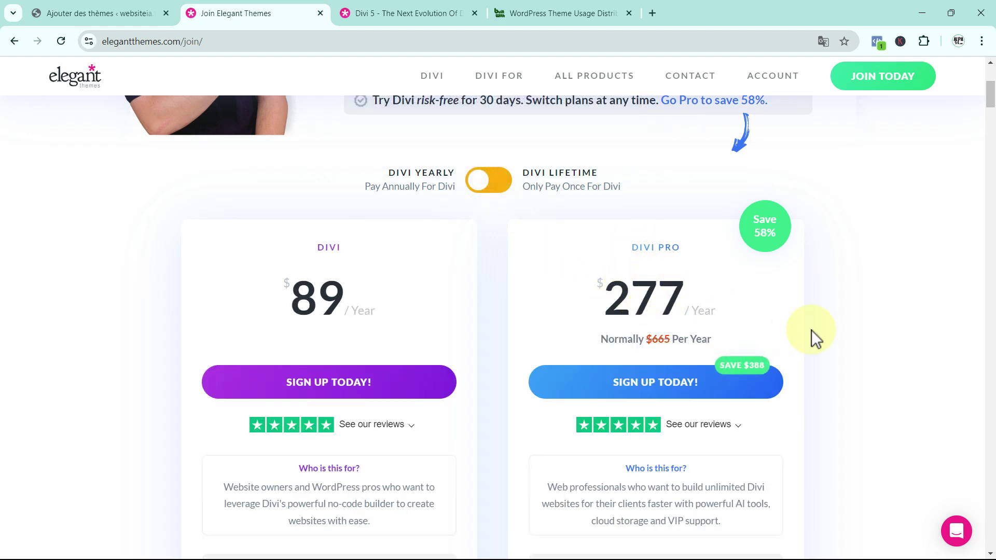
scroll(829, 334, down, 5)
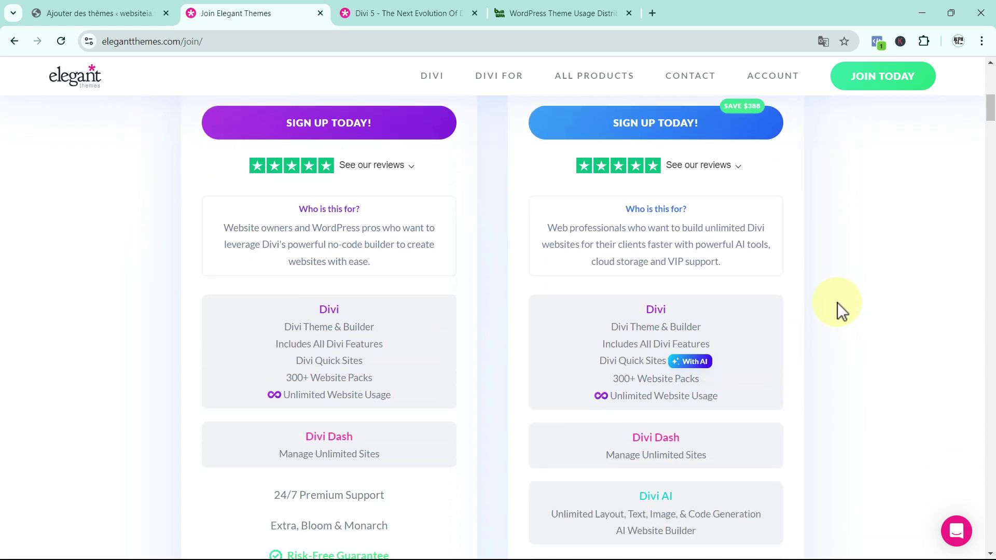
mouse_move(662, 325)
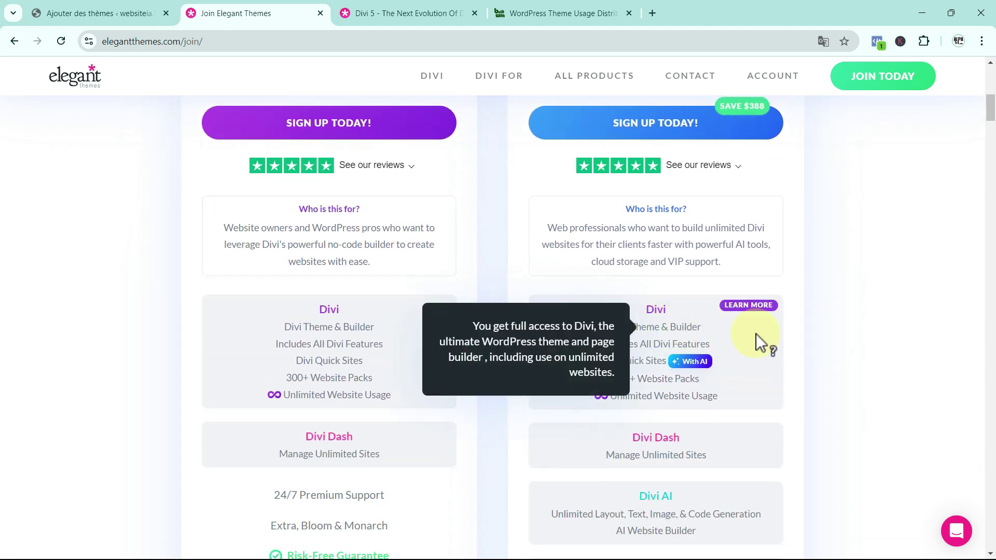
mouse_move(761, 440)
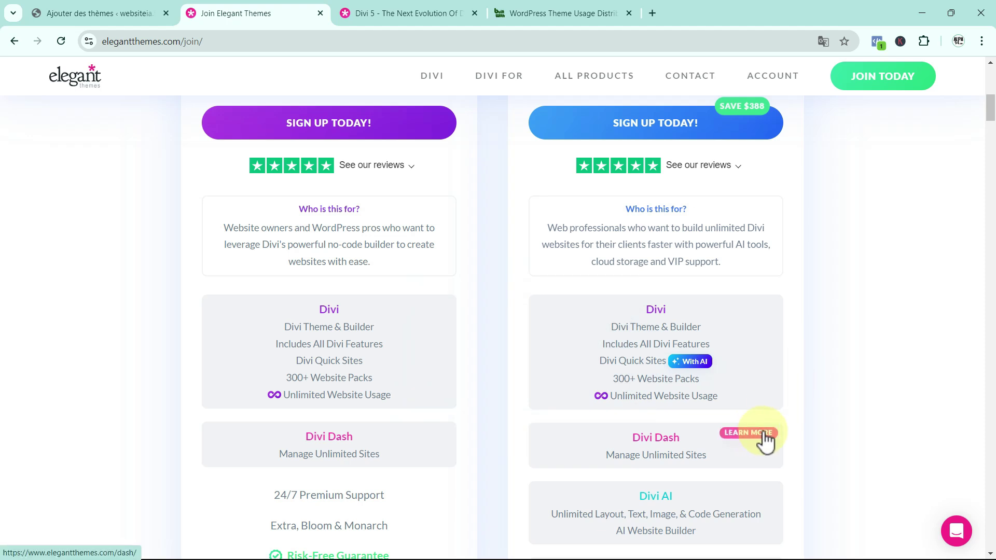
scroll(804, 425, down, 3)
scroll(804, 425, down, 2)
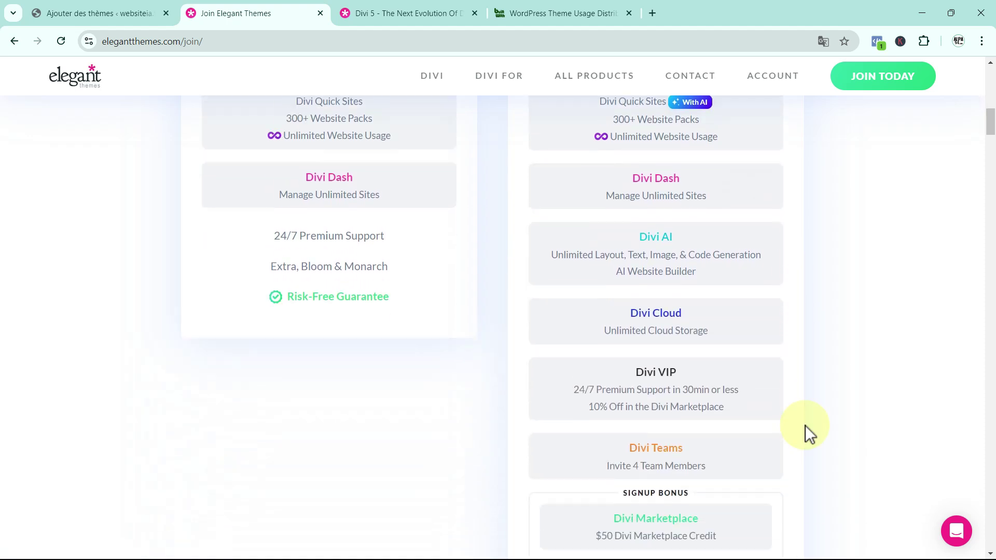
- Examine the Divi Pro extras: Divi AI, Divi Cloud, Divi VIP, Divi Teams and the Divi Marketplace signup bonus
scroll(805, 425, up, 1)
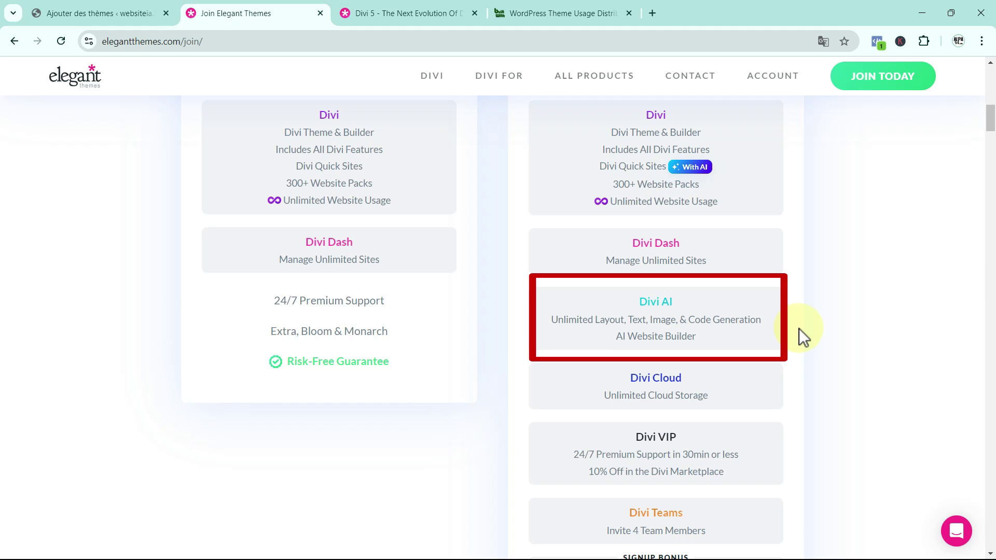
mouse_move(701, 394)
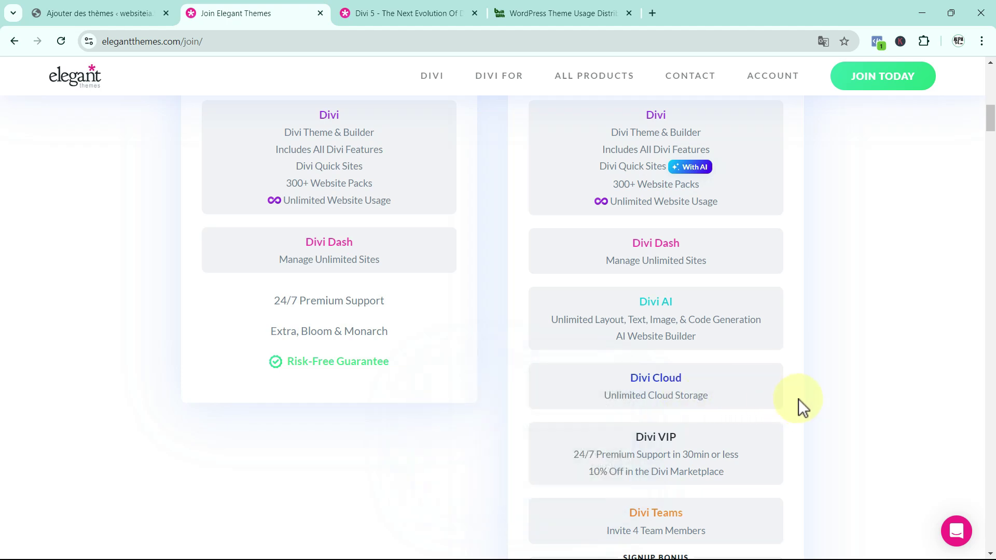
scroll(795, 395, down, 1)
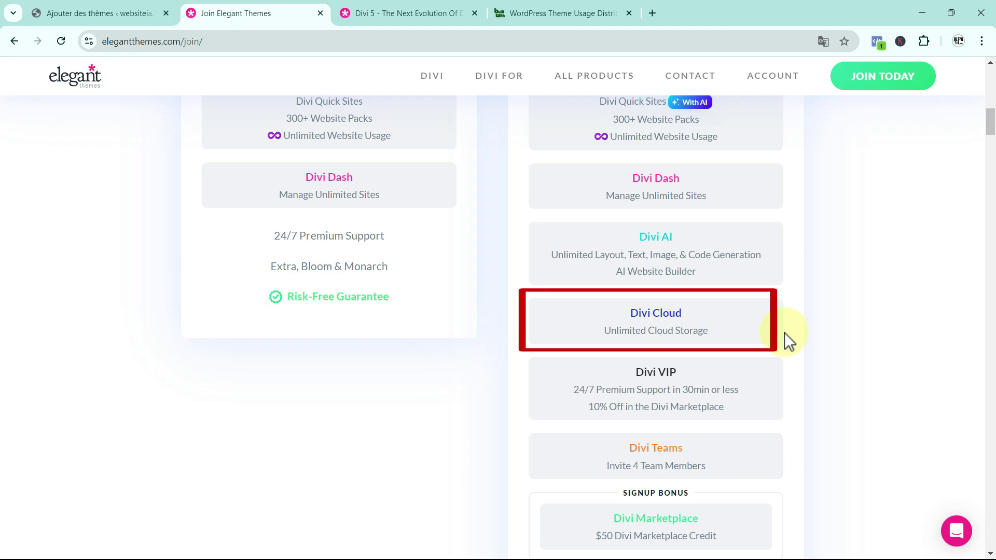
mouse_move(769, 397)
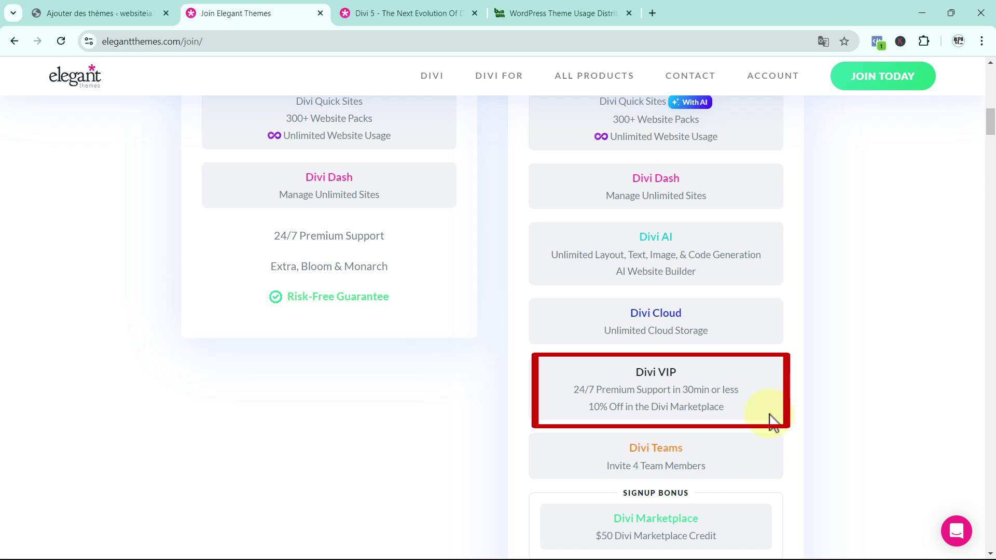
mouse_move(635, 416)
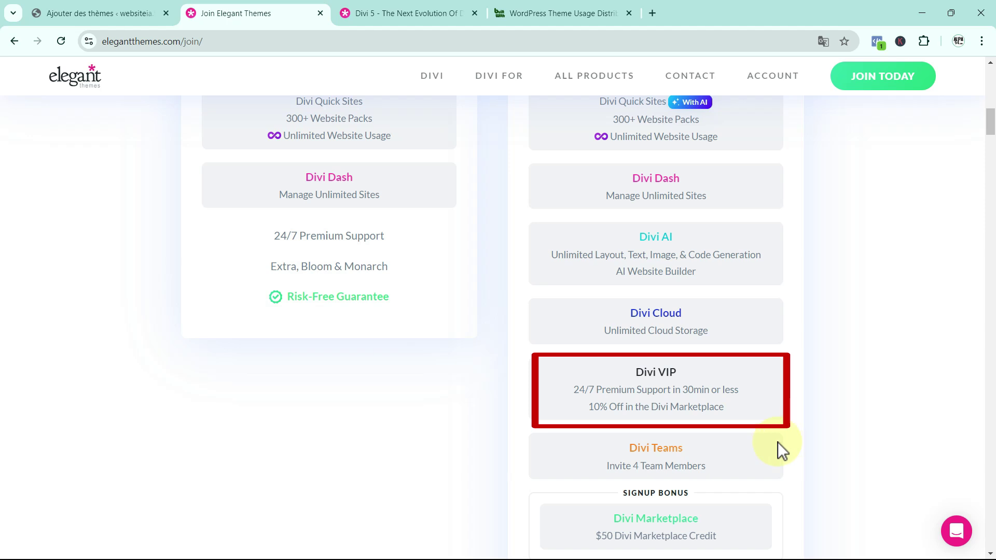
mouse_move(661, 462)
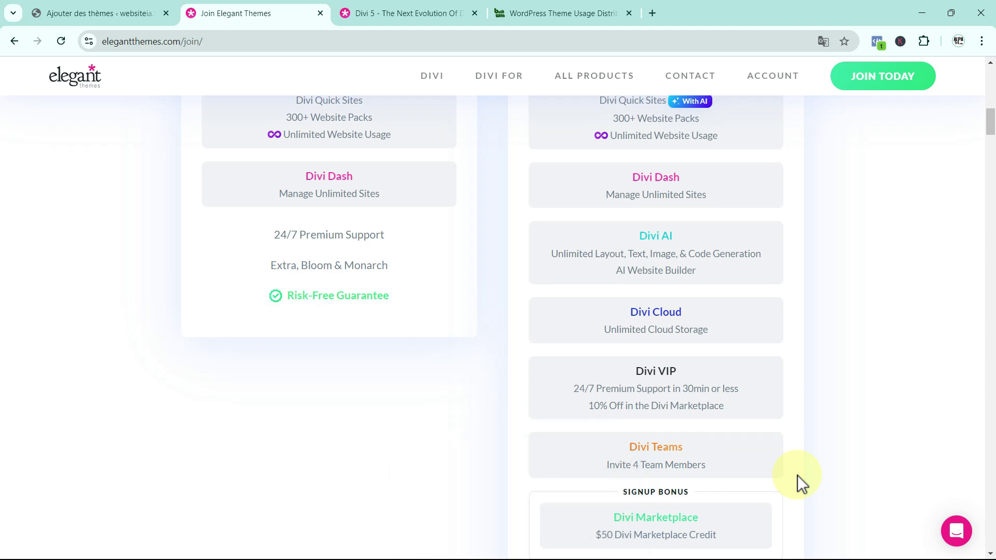
scroll(798, 475, down, 2)
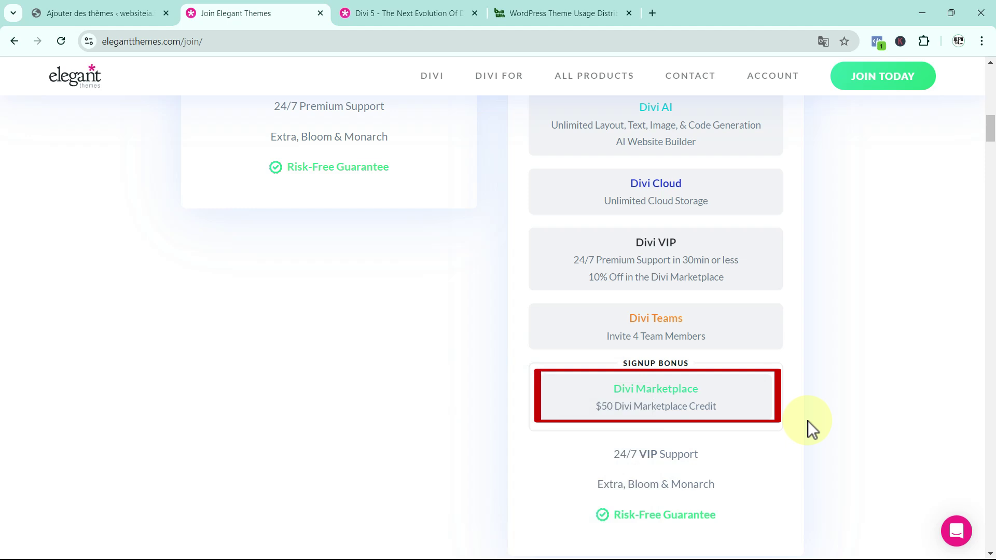
- Switch the pricing to Divi Lifetime and examine the one-time and yearly parts of the Lifetime + Pro Services plan
scroll(807, 421, up, 15)
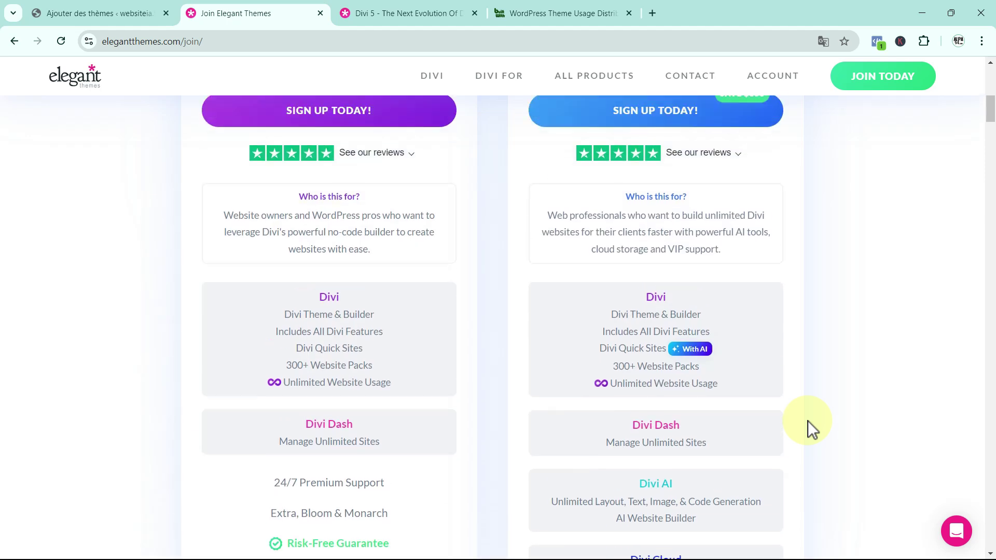
click(495, 249)
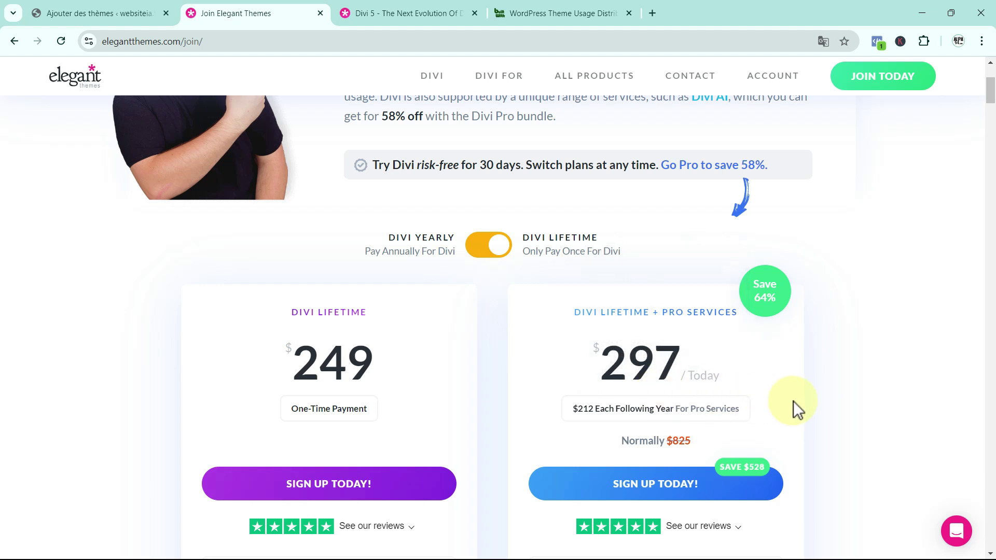
scroll(793, 400, down, 4)
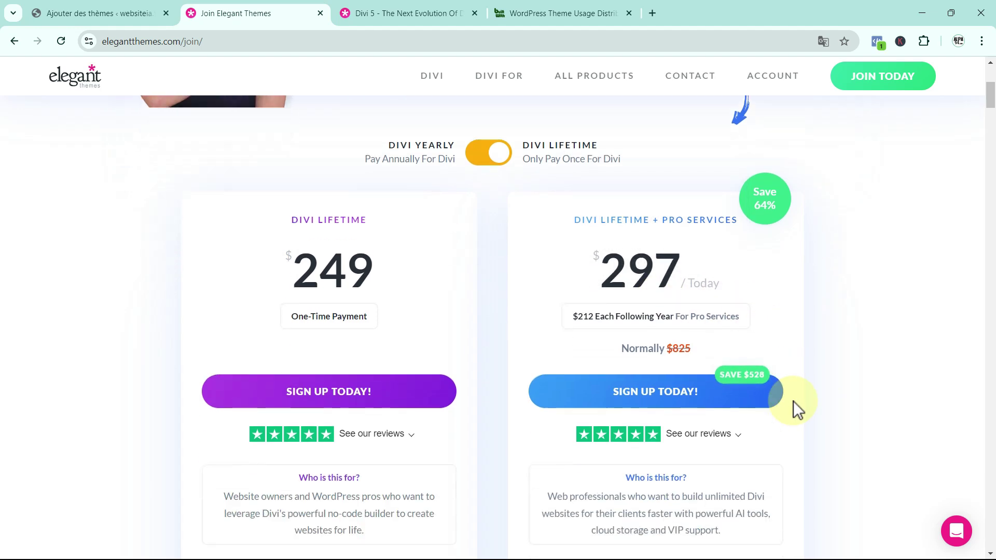
scroll(807, 412, down, 3)
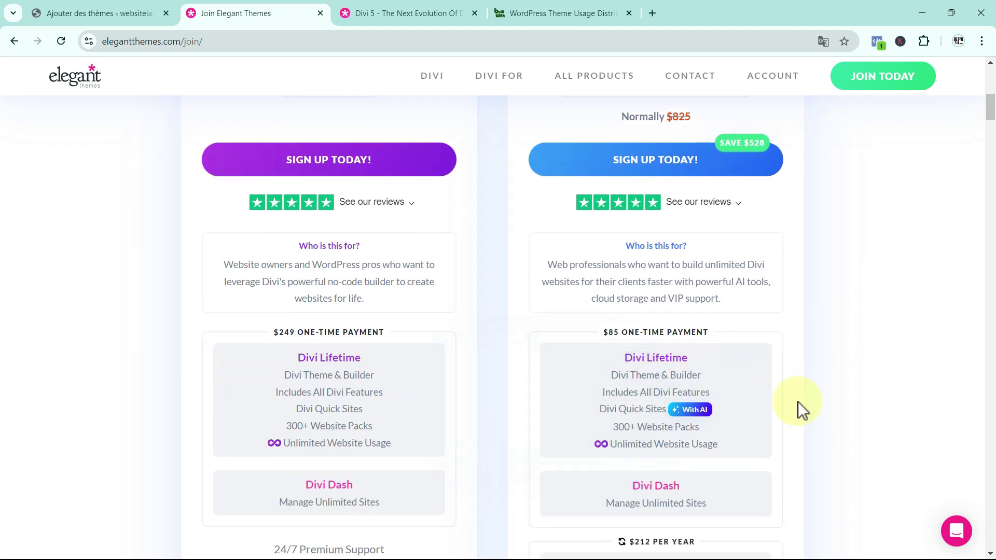
scroll(798, 401, down, 5)
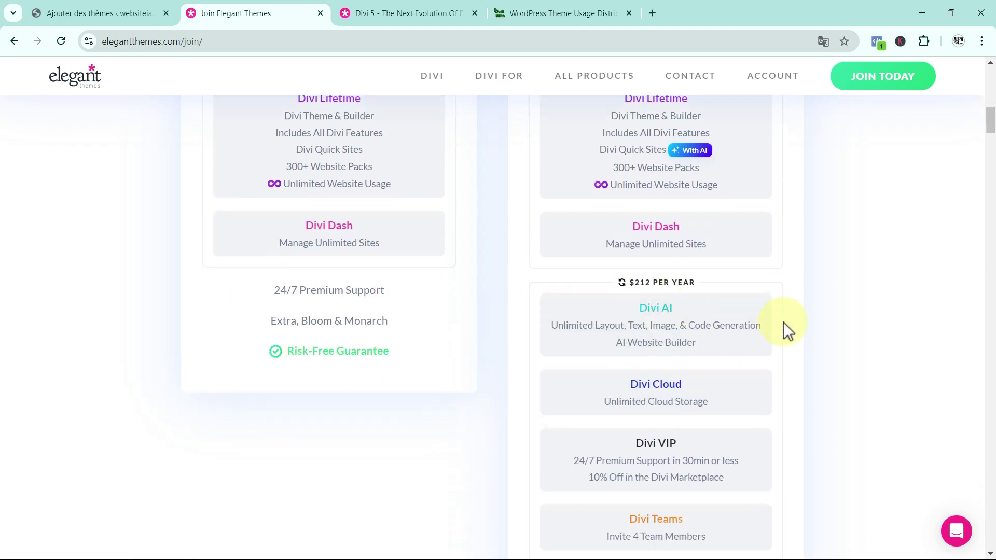
scroll(778, 300, down, 1)
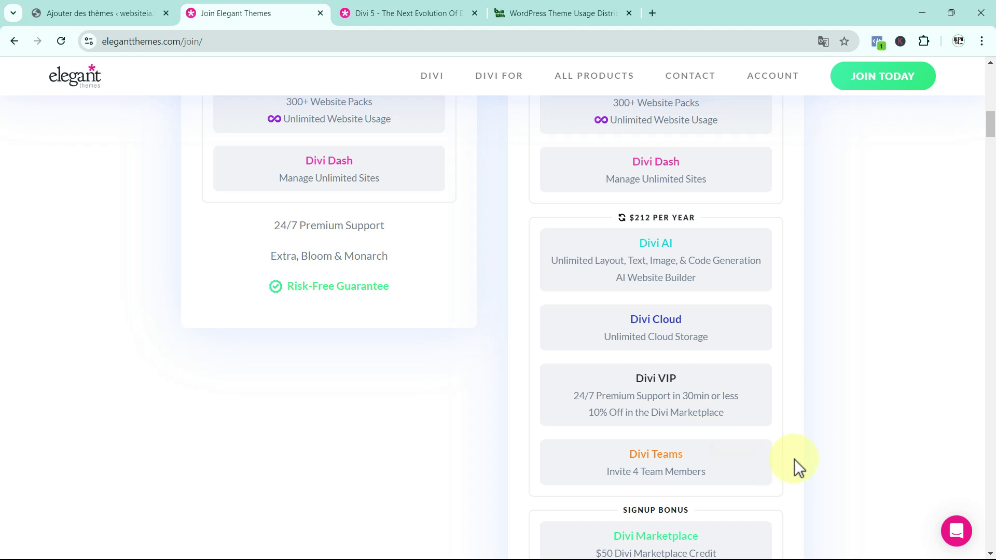
scroll(794, 459, up, 10)
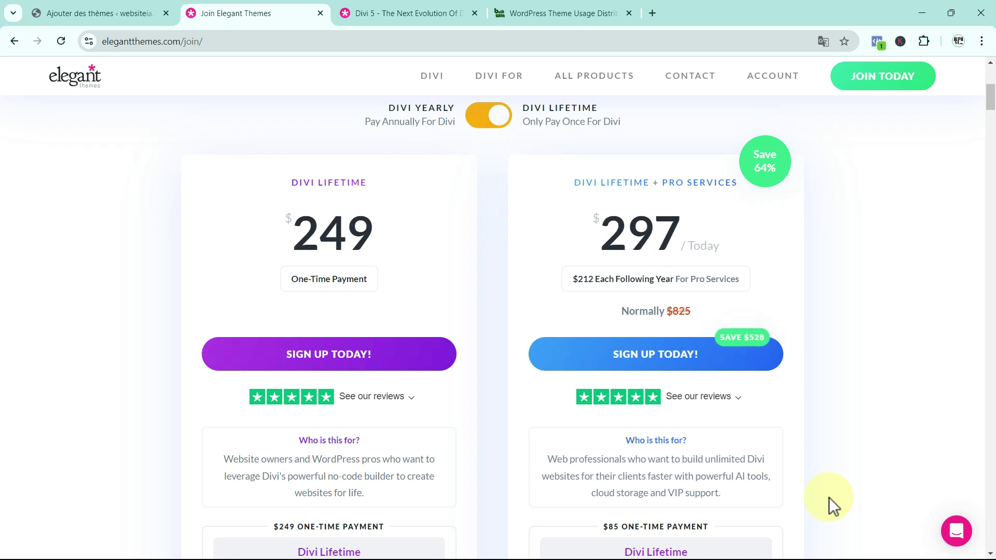
- Find the table comparing Divi's 1-year and 10-year prices with Elementor, Visual Composer, Breakdance, Beaver Builder and Avada
scroll(828, 498, down, 1)
scroll(828, 497, down, 8)
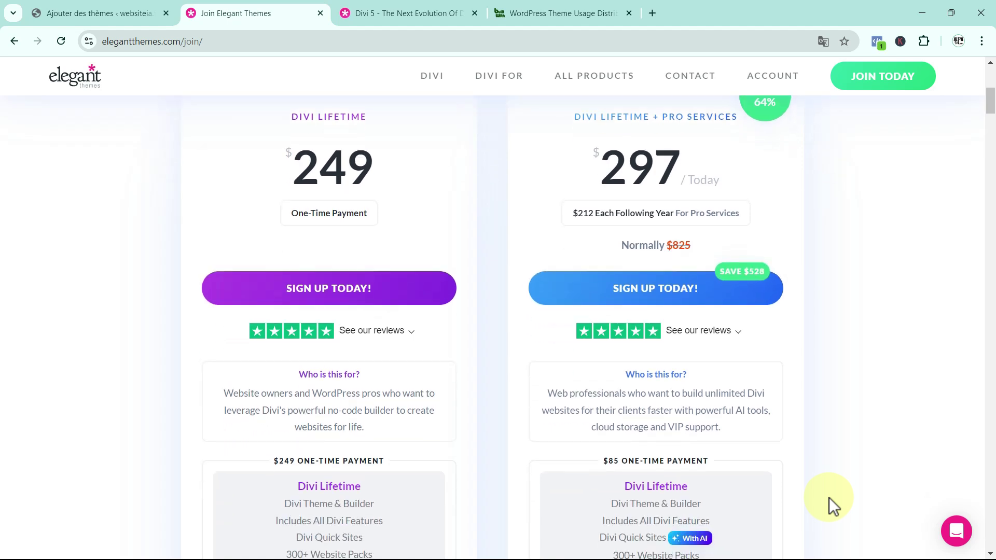
scroll(829, 496, down, 15)
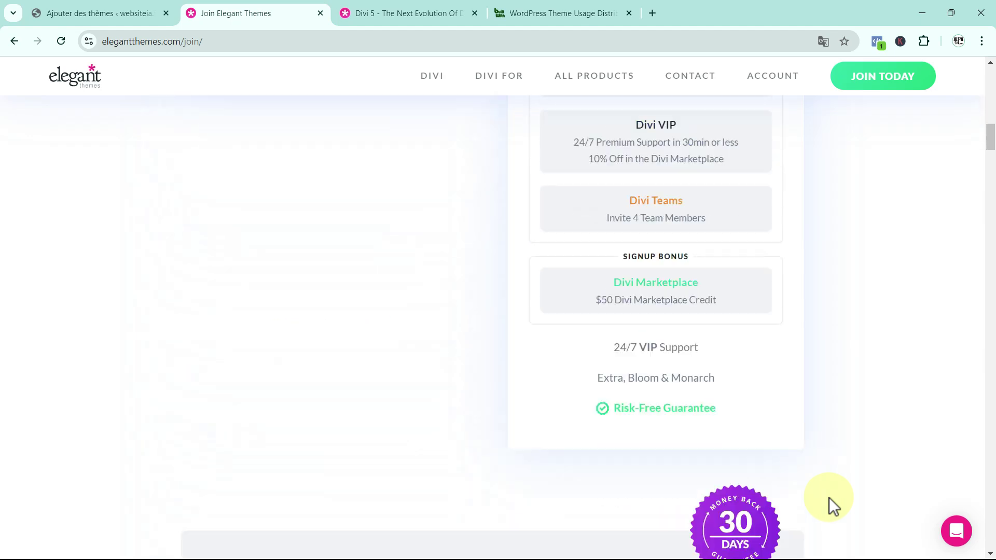
scroll(828, 496, down, 2)
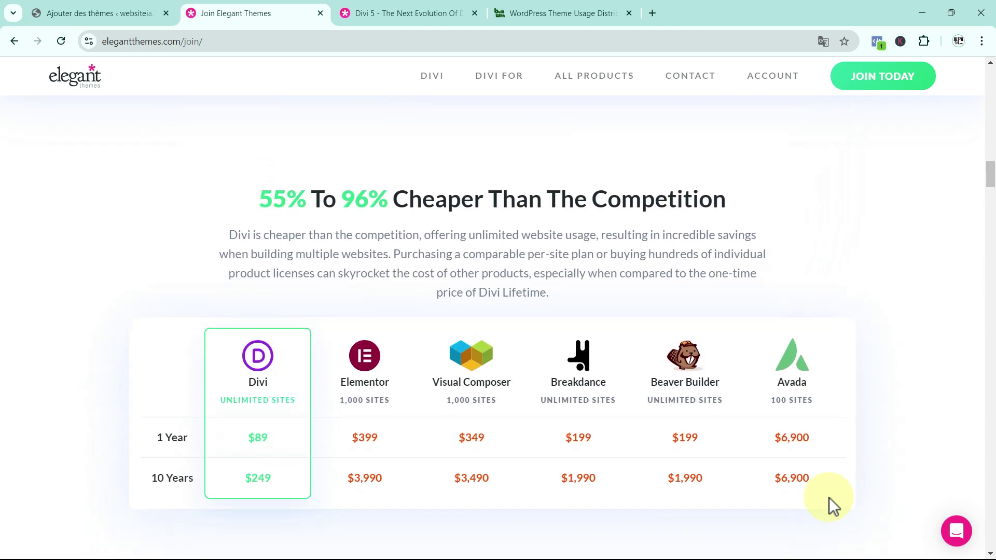
scroll(828, 497, down, 1)
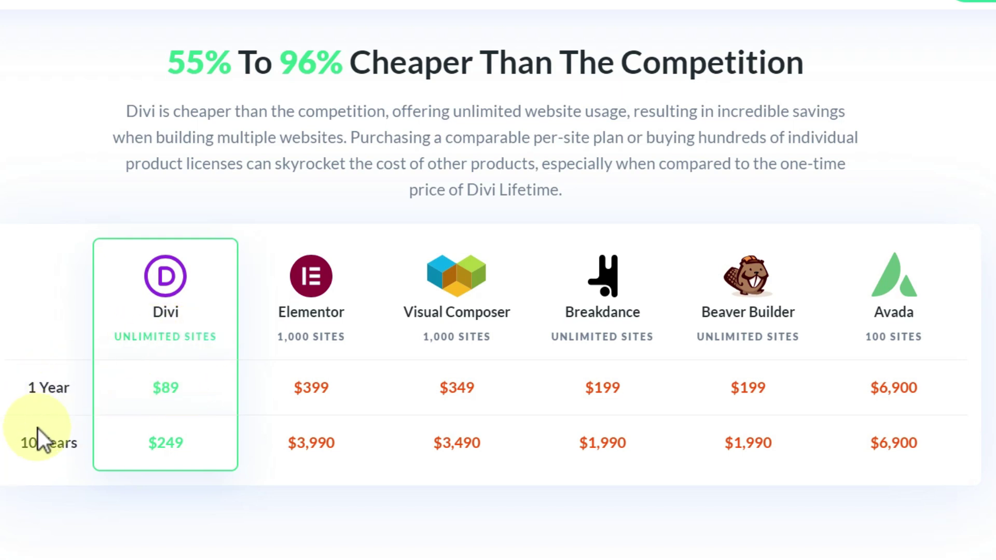
- Compare Divi's 10-year price with the 10-year prices of Elementor, Visual Composer, Breakdance, Beaver Builder and Avada
drag(23, 447, 63, 445)
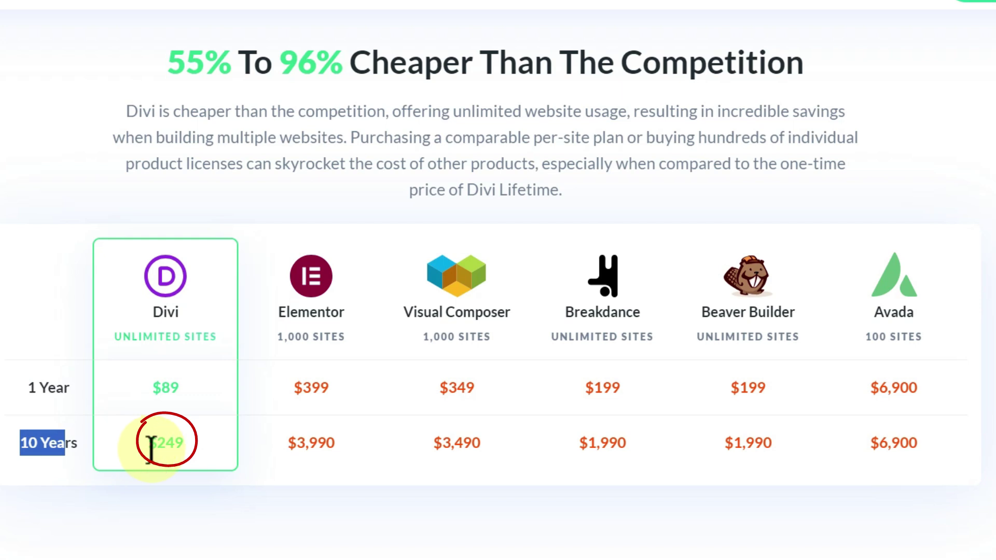
drag(146, 441, 195, 451)
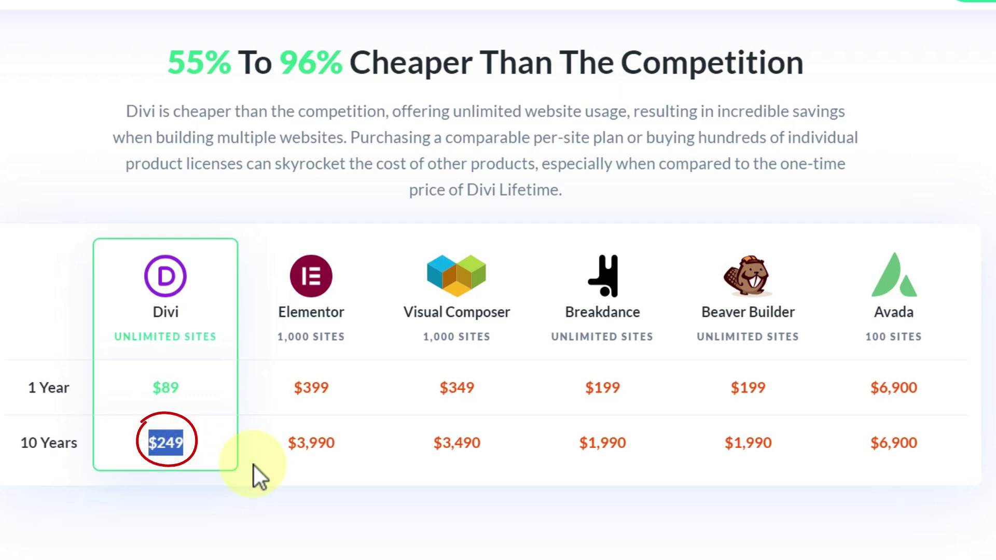
click(312, 493)
drag(288, 449, 938, 452)
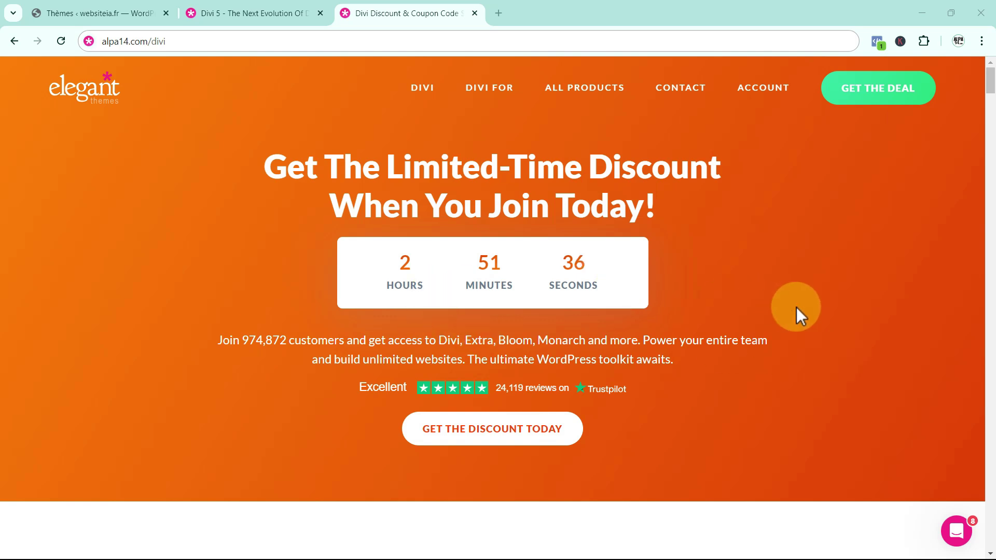
- Switch the pricing on the Divi discount page to Divi Lifetime and examine the discounted Lifetime plans
scroll(797, 306, down, 8)
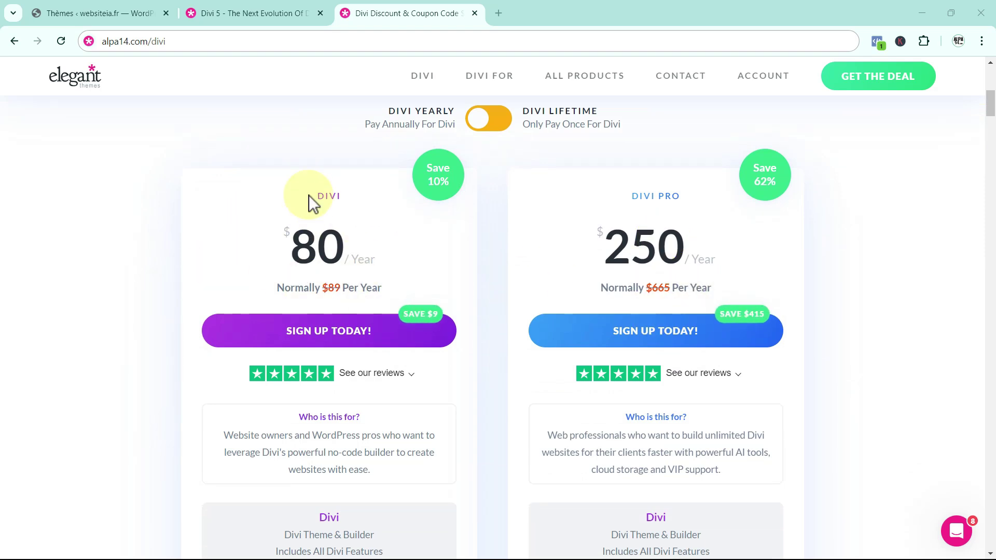
click(494, 129)
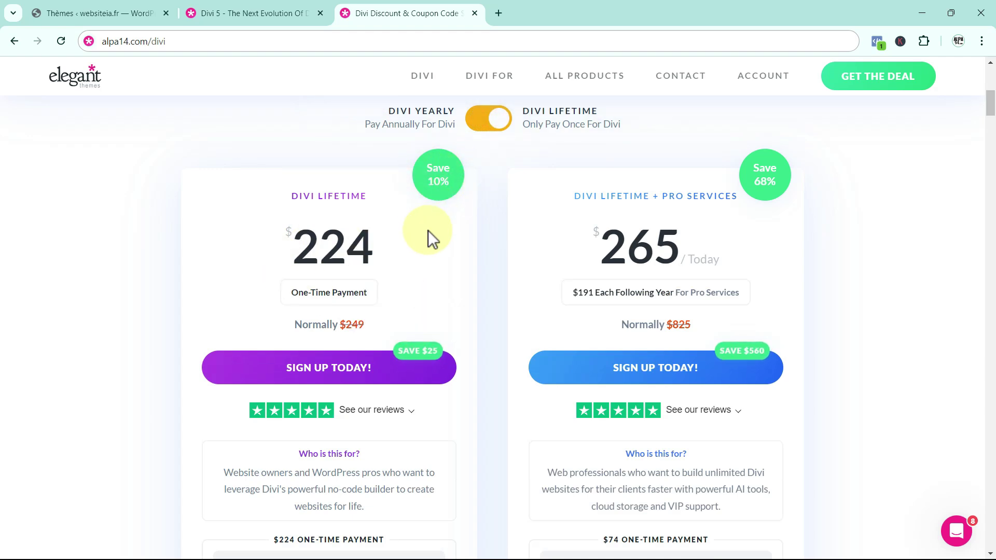
scroll(252, 256, down, 2)
scroll(280, 282, up, 2)
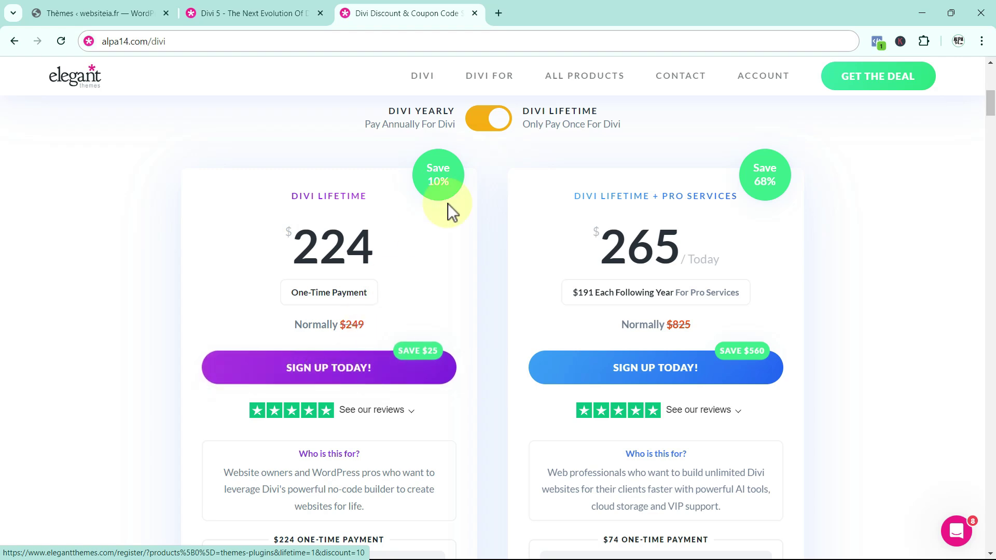
- Log in to the Elegant Themes members area with the account username and password
click(755, 80)
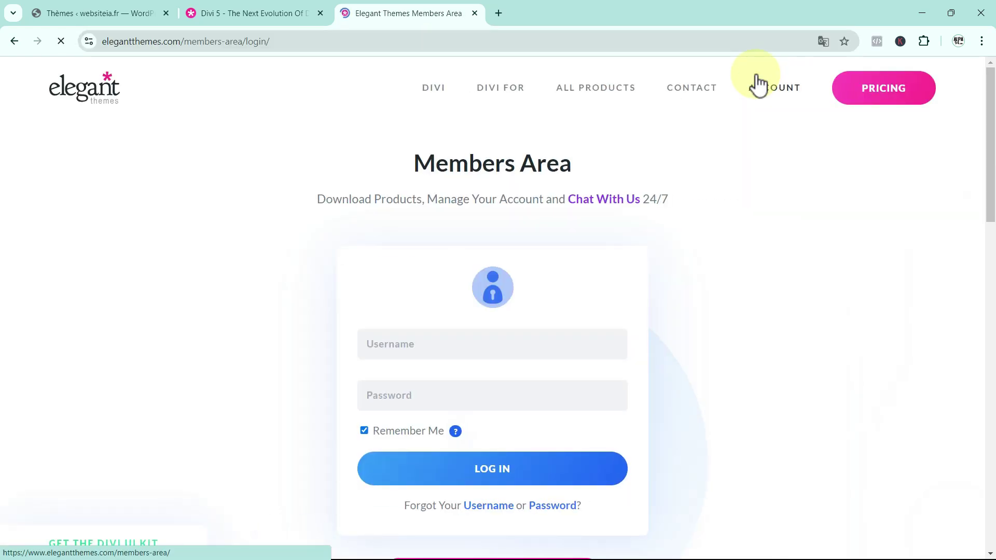
mouse_move(764, 98)
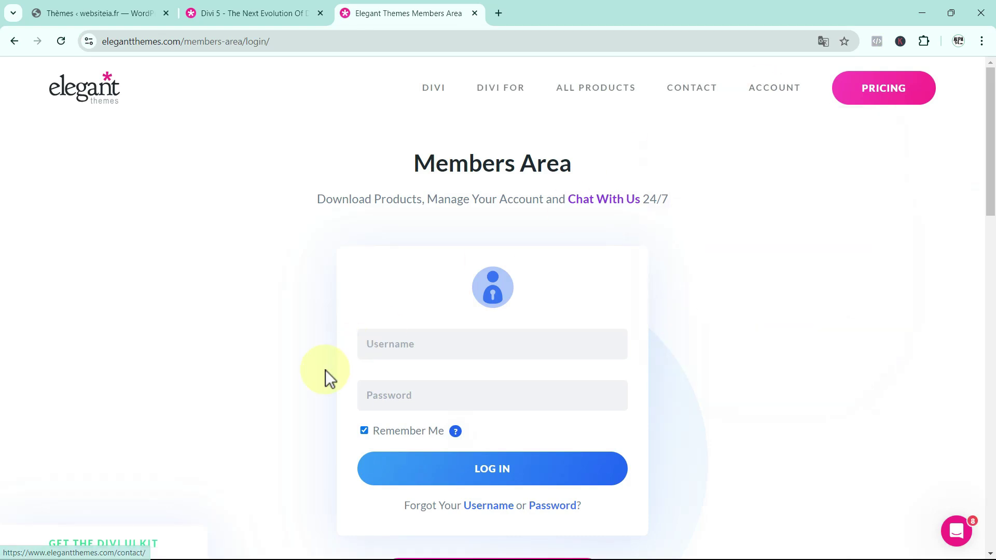
click(380, 349)
text(***)
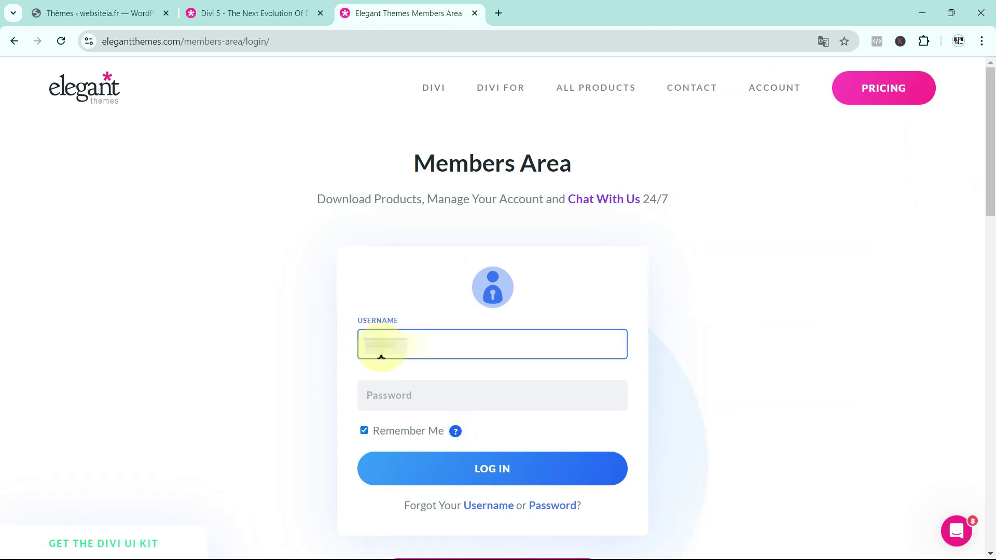
text(**)
click(387, 396)
text(********)
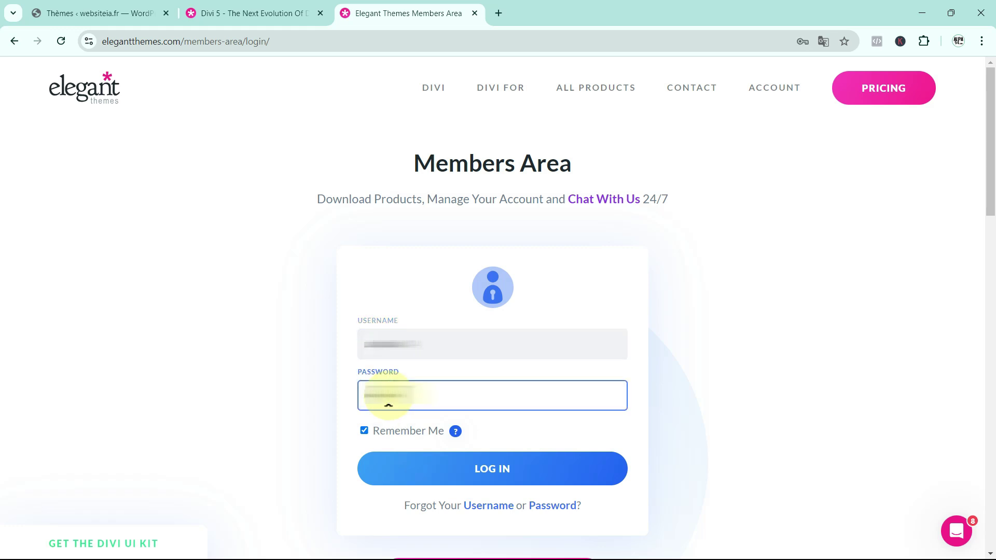
text(**************)
click(468, 470)
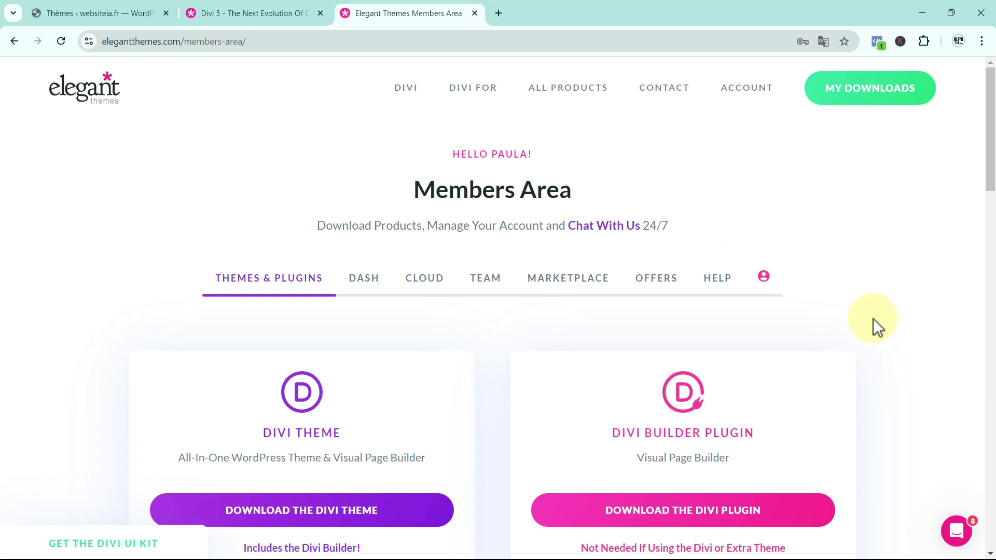
- Download the Divi theme from the members area and return to the WordPress themes page
scroll(872, 318, down, 3)
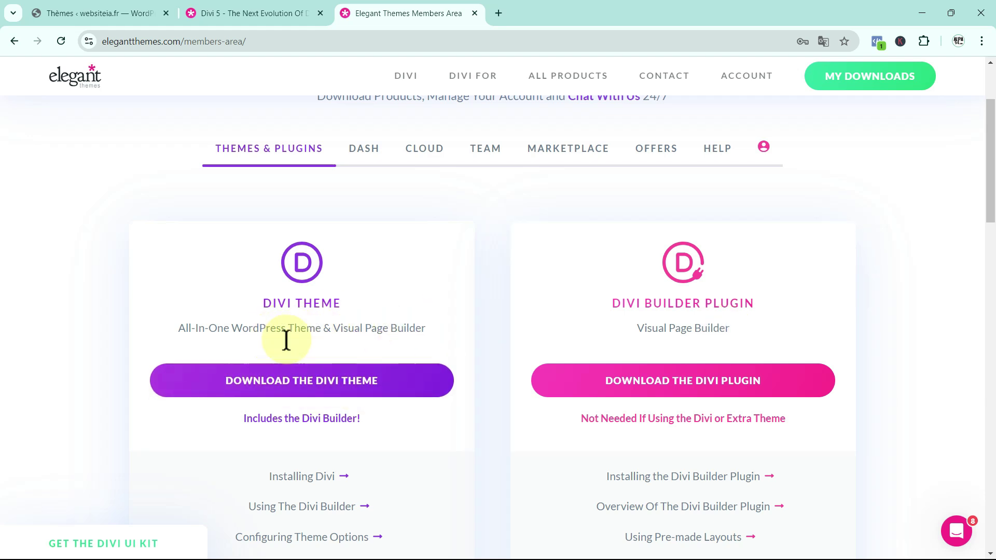
click(306, 391)
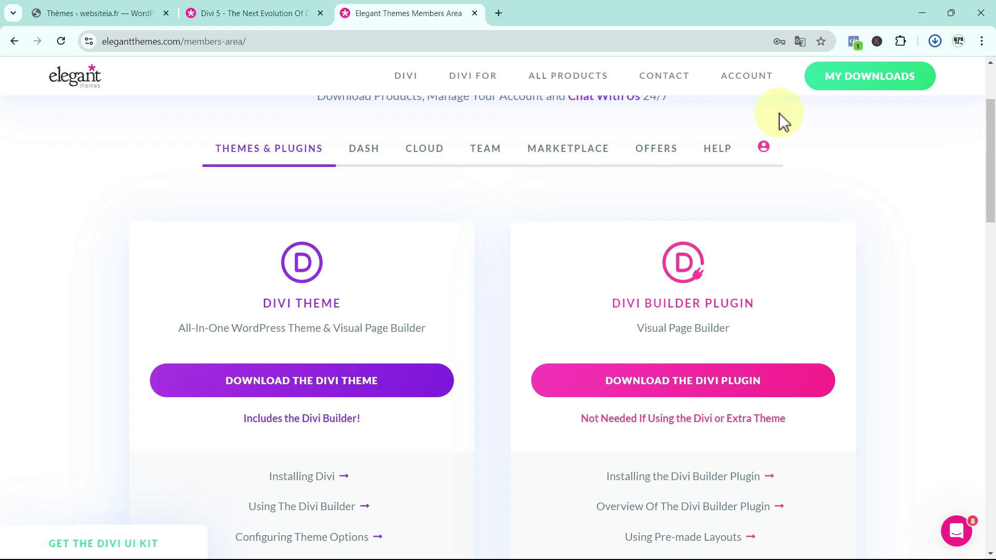
click(71, 16)
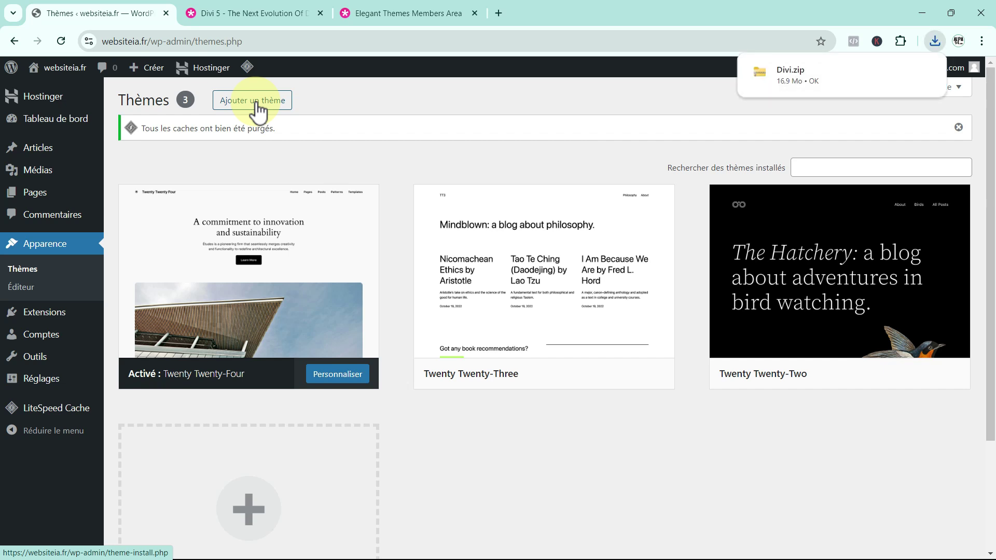
- Add a new theme to WordPress by uploading Divi.zip from the Divi downloads folder, install it and activate it
click(257, 104)
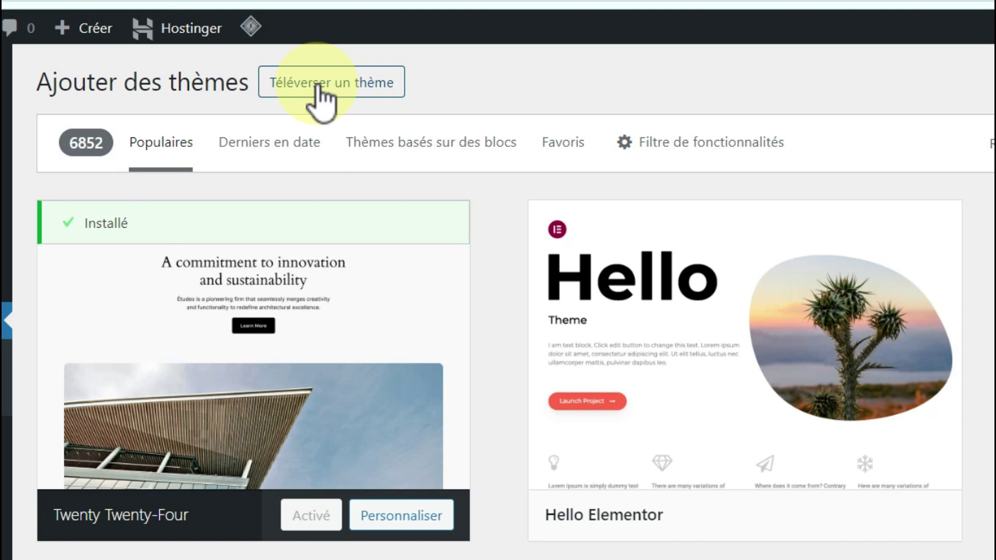
click(319, 89)
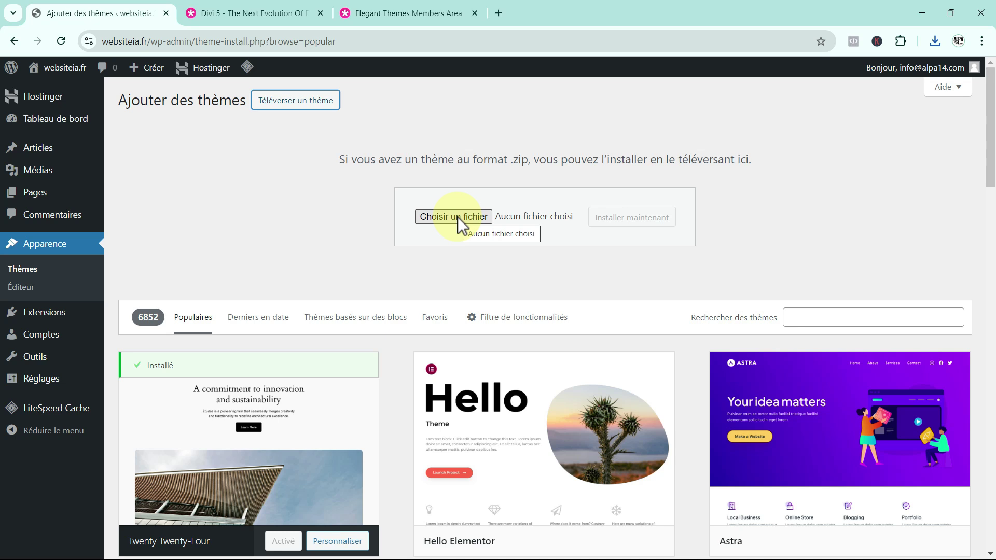
click(457, 217)
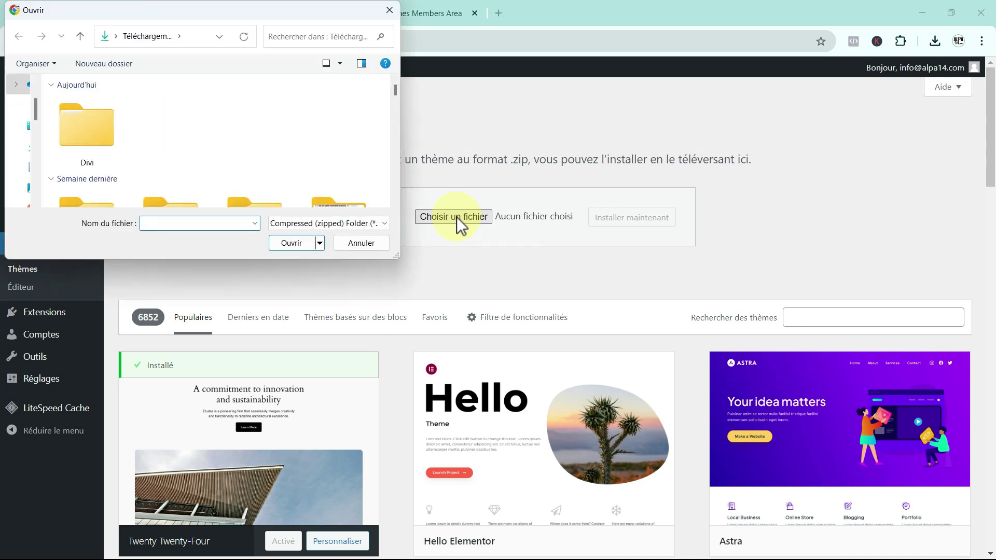
double_click(95, 132)
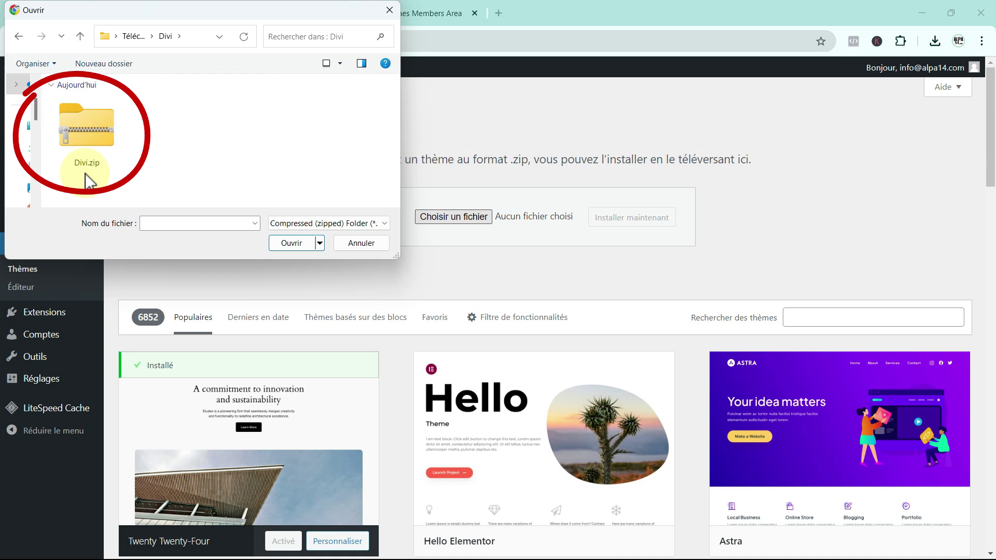
click(95, 132)
click(294, 243)
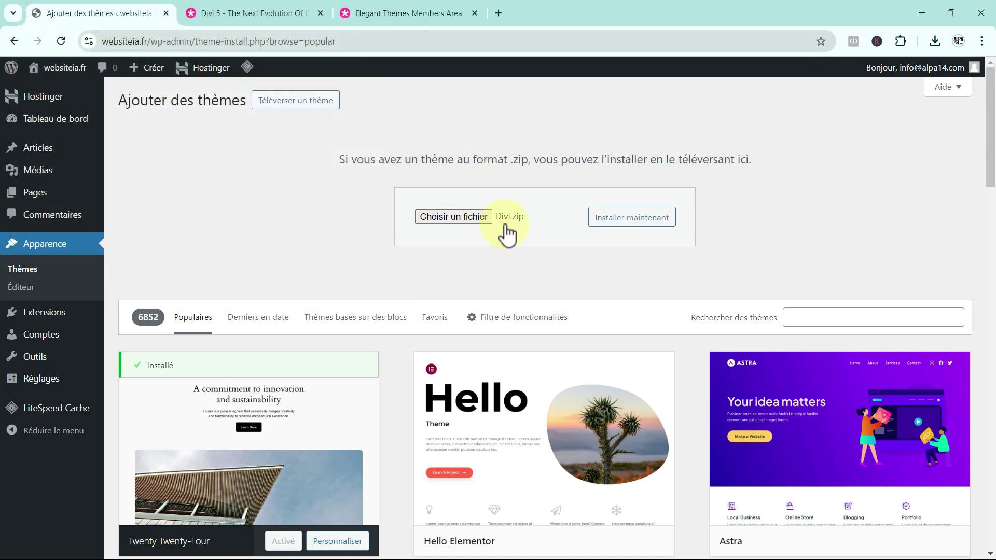
click(632, 224)
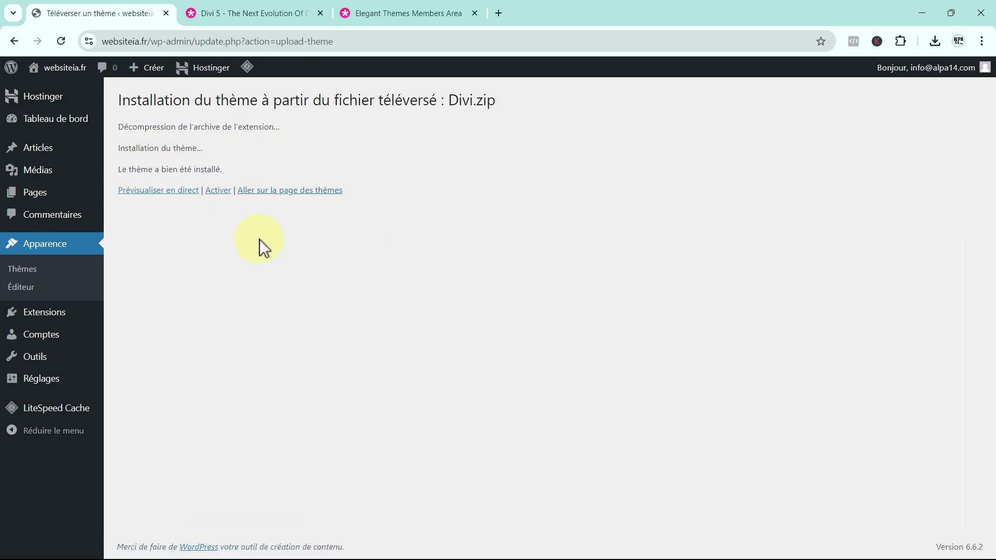
click(218, 190)
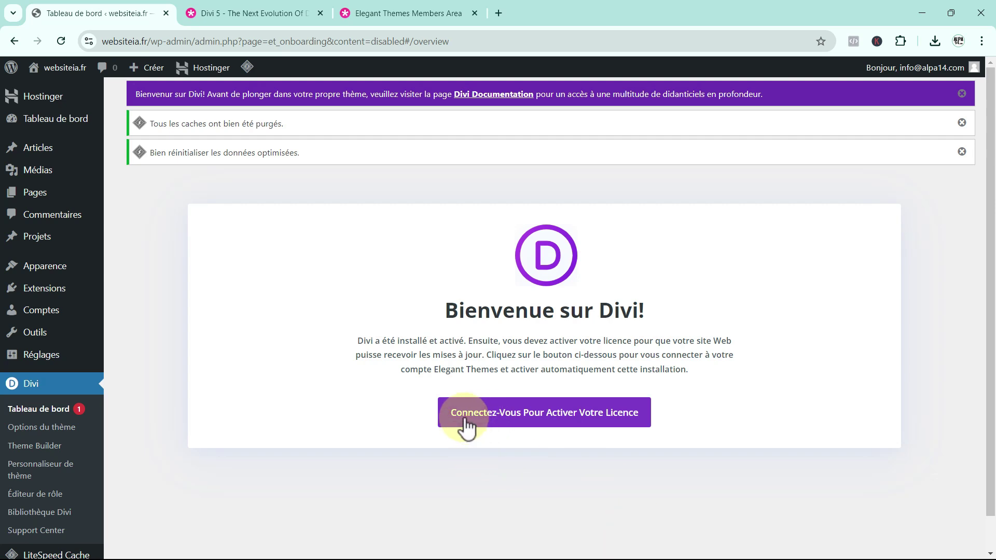
click(539, 422)
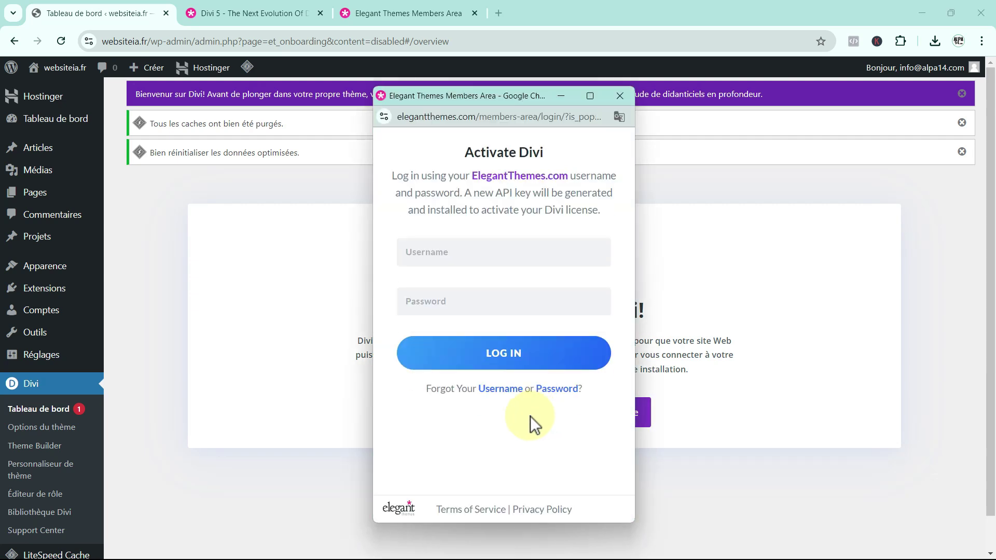
click(446, 250)
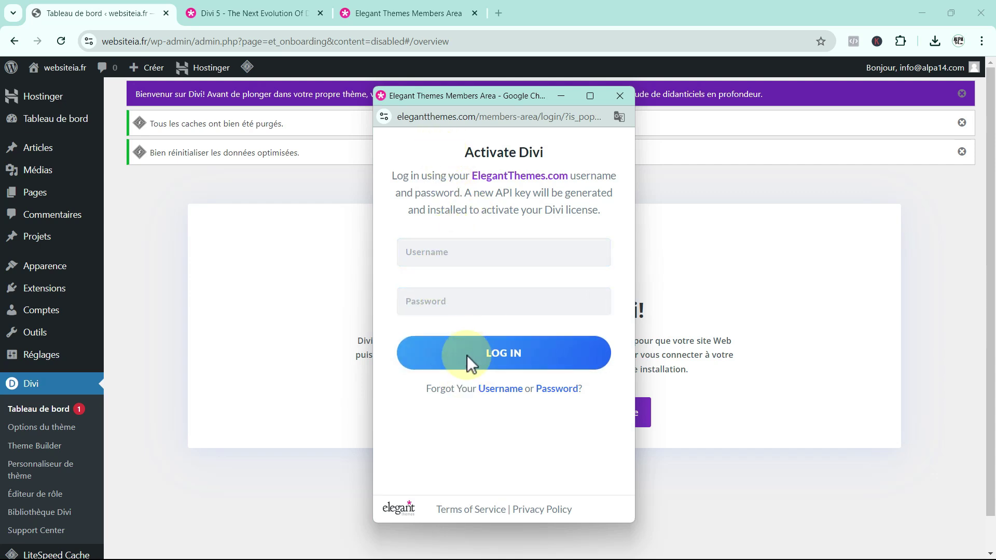
click(423, 251)
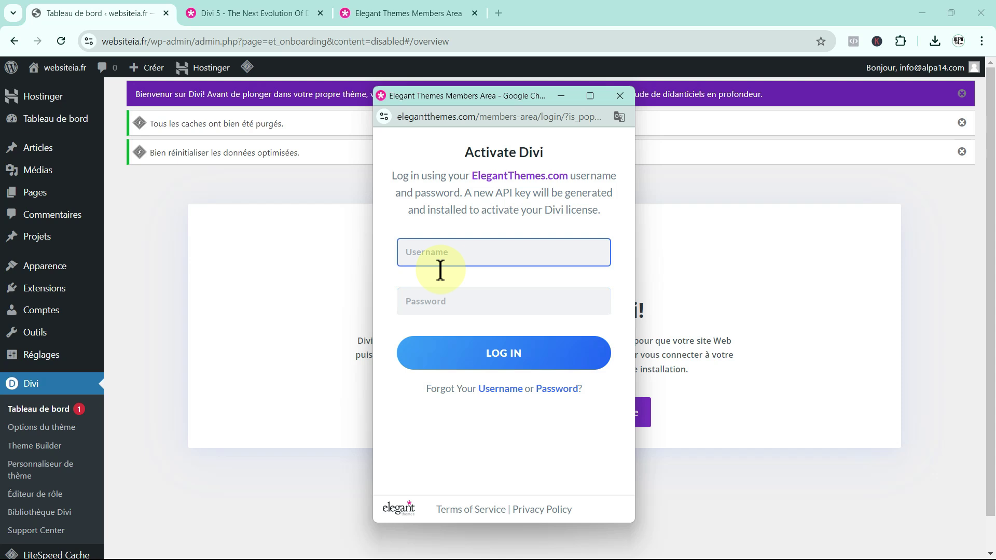
click(420, 304)
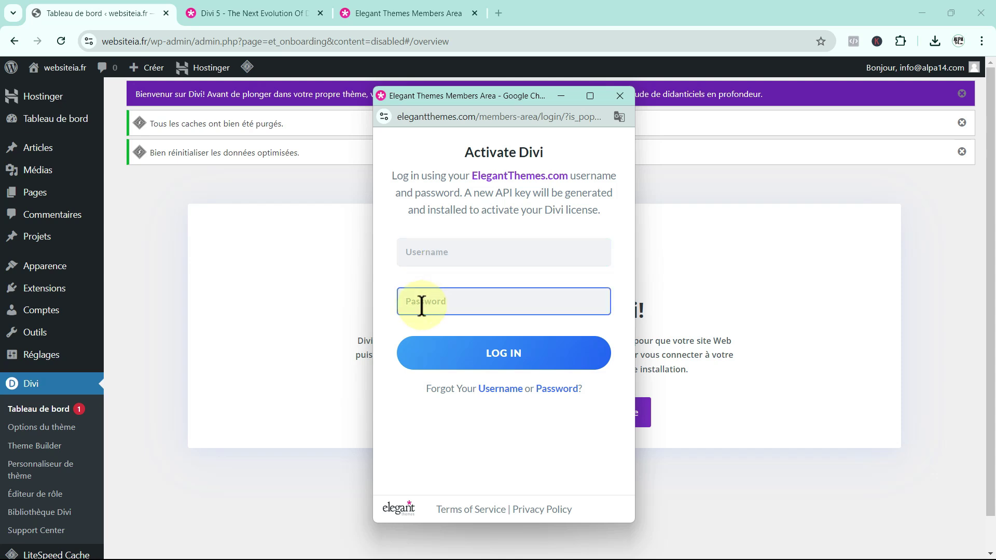
click(465, 363)
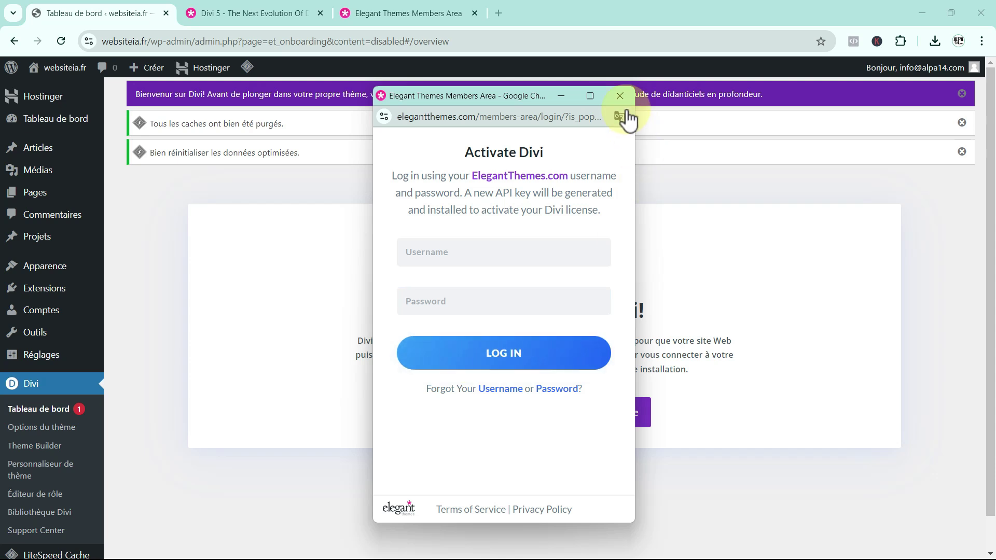
click(619, 96)
- Switch to the Elegant Themes members area and generate a new API key on the Username & API Key page
click(378, 9)
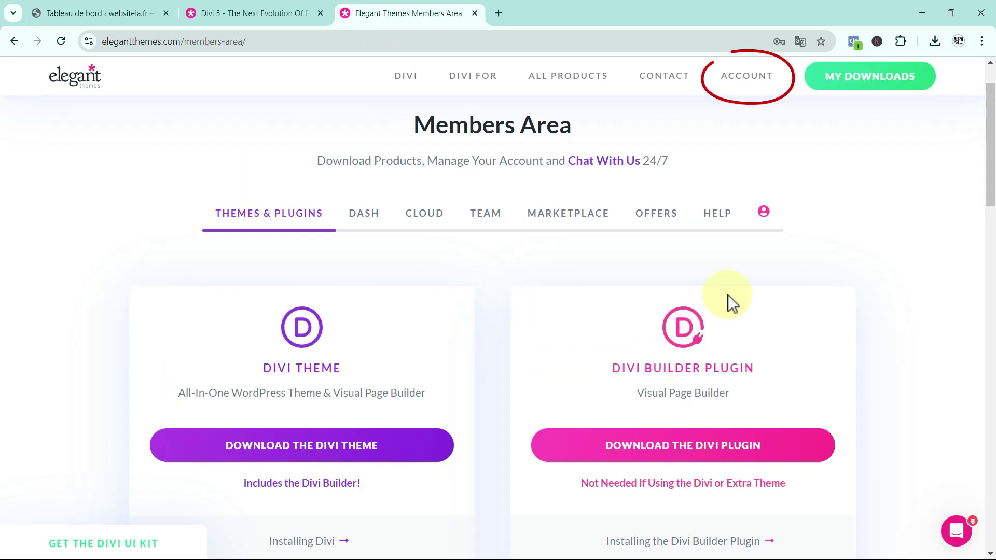
mouse_move(747, 80)
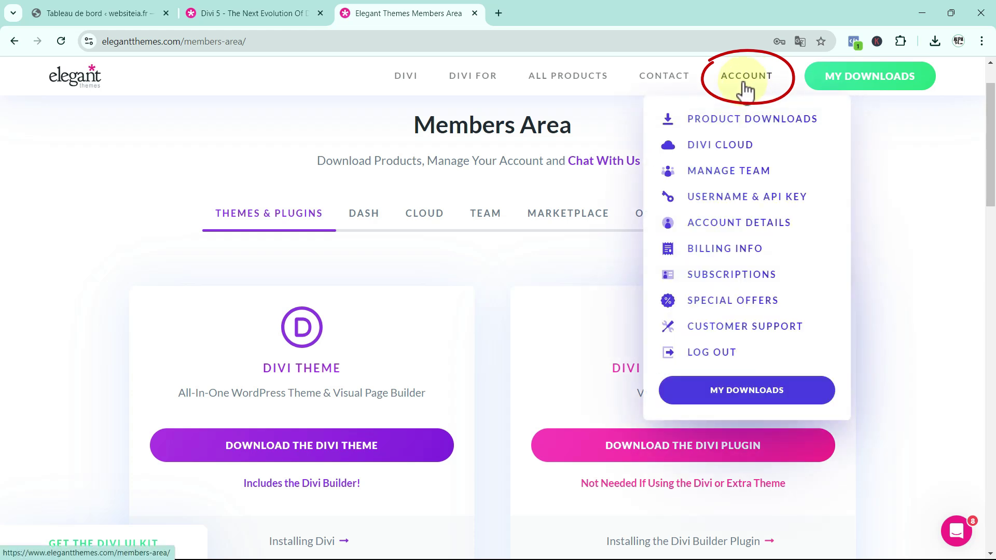
click(736, 202)
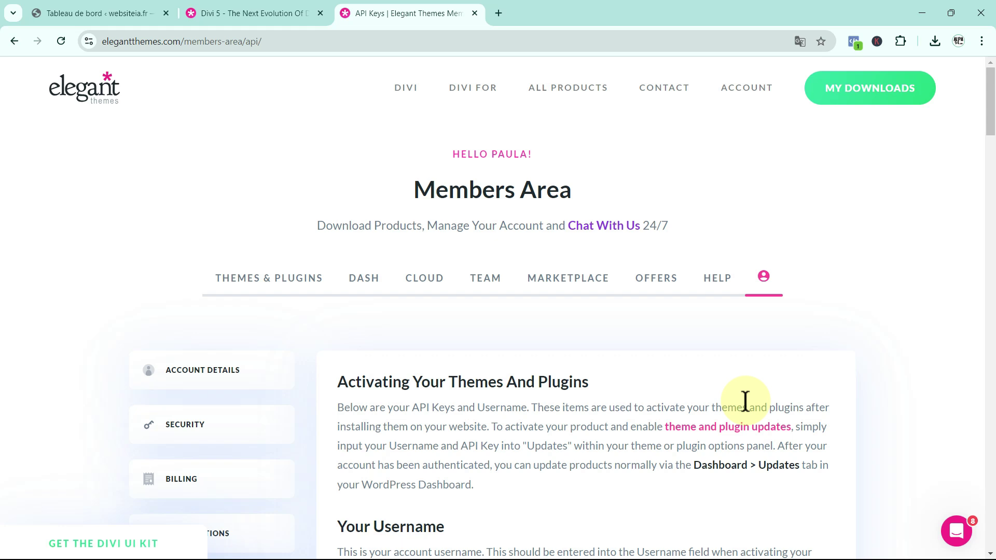
scroll(733, 411, down, 10)
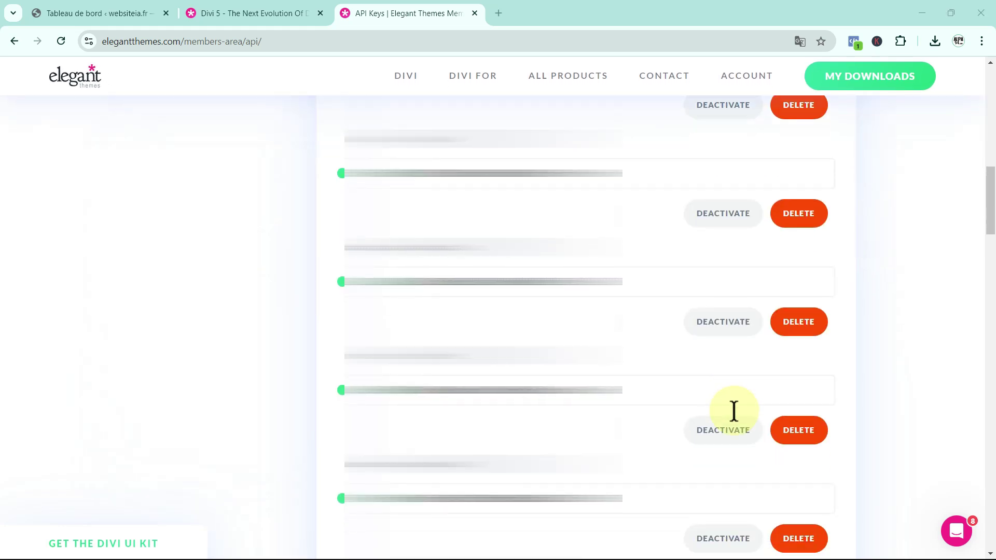
scroll(734, 411, down, 8)
scroll(733, 411, up, 4)
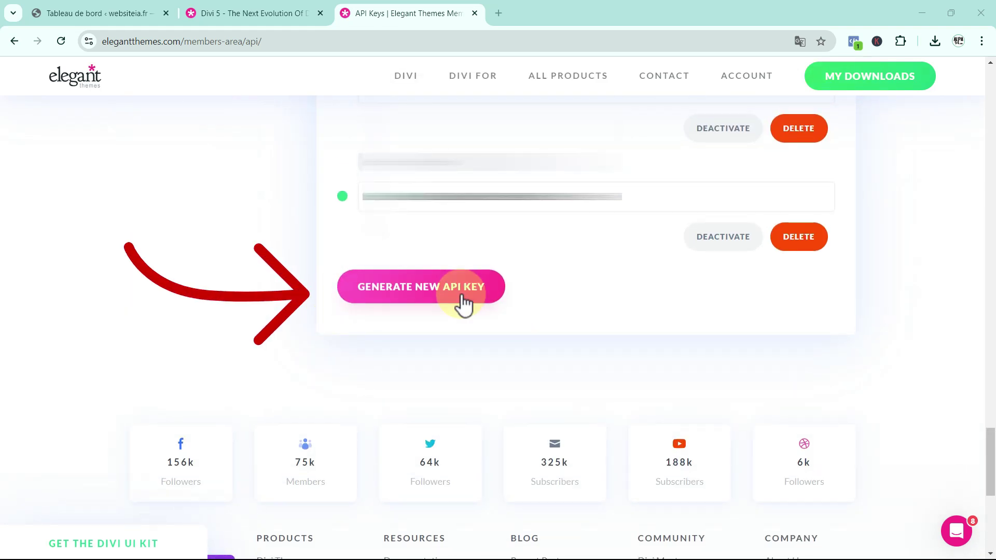
click(400, 291)
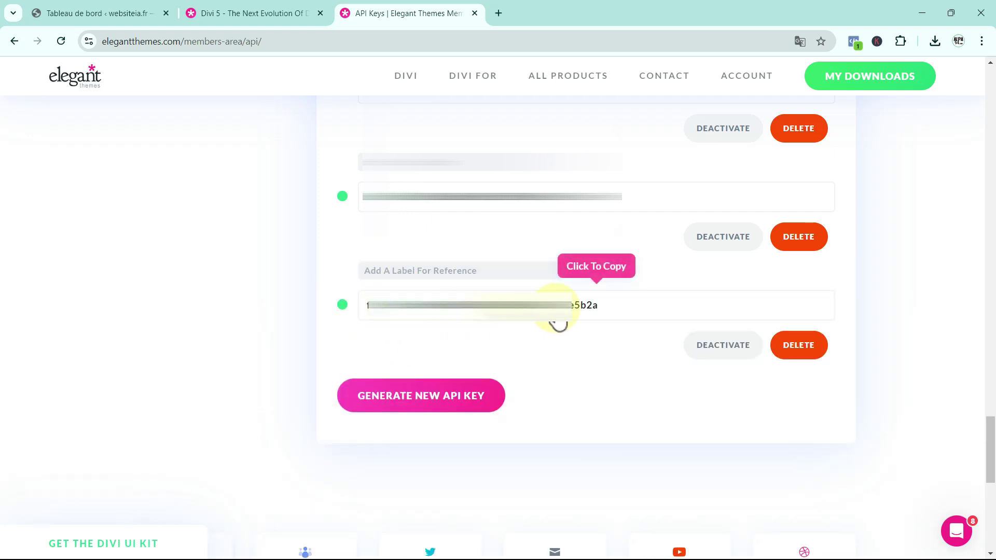
- Label the new API key "Tuto Divi" and copy the key
click(381, 270)
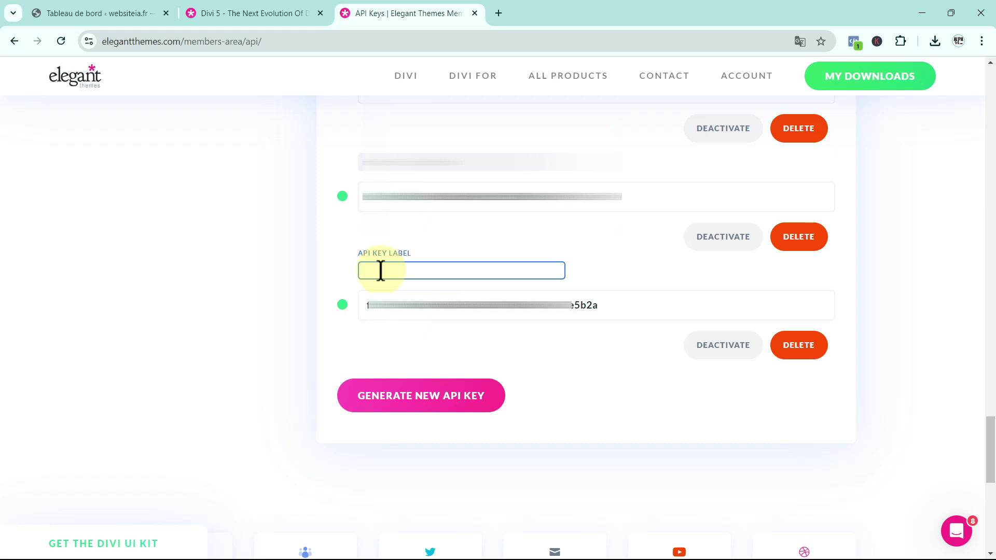
text(Tuto Divi)
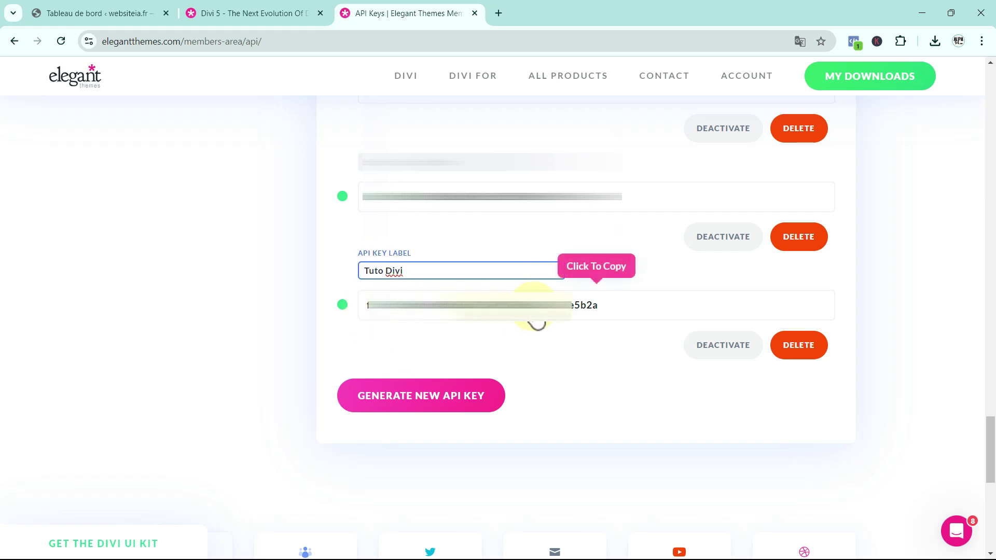
click(616, 303)
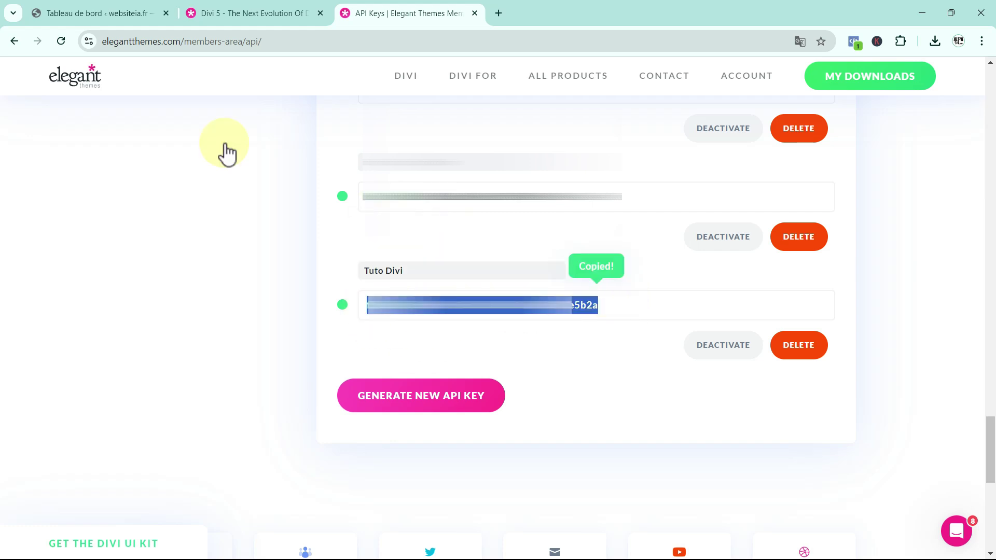
- Return to the WordPress dashboard and open the updates (Mises à jour) section of the Divi theme options
click(62, 19)
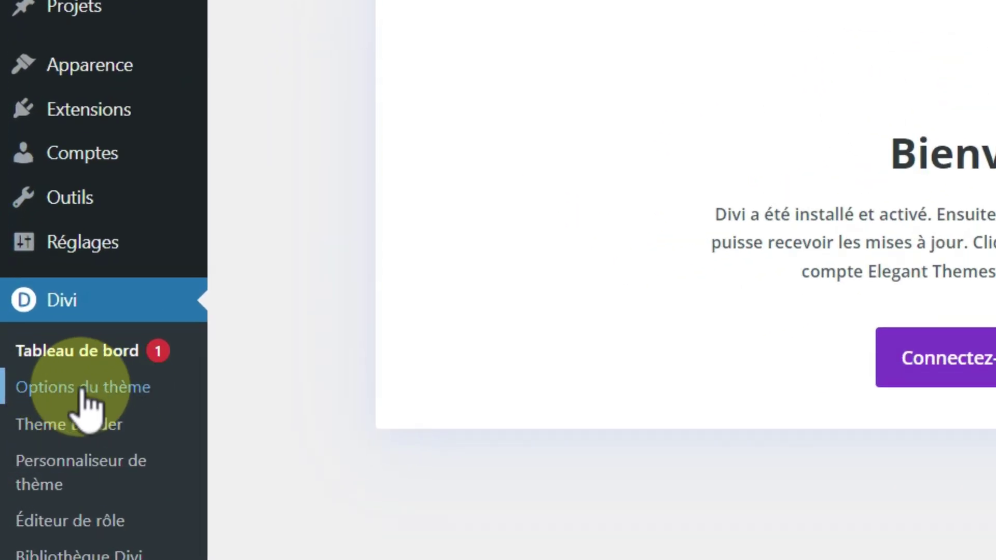
click(82, 394)
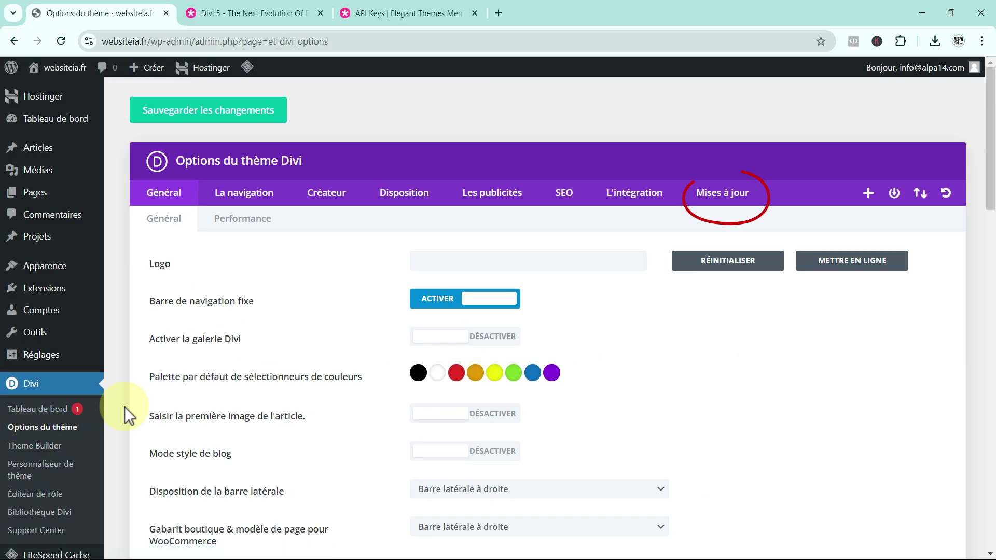
click(723, 200)
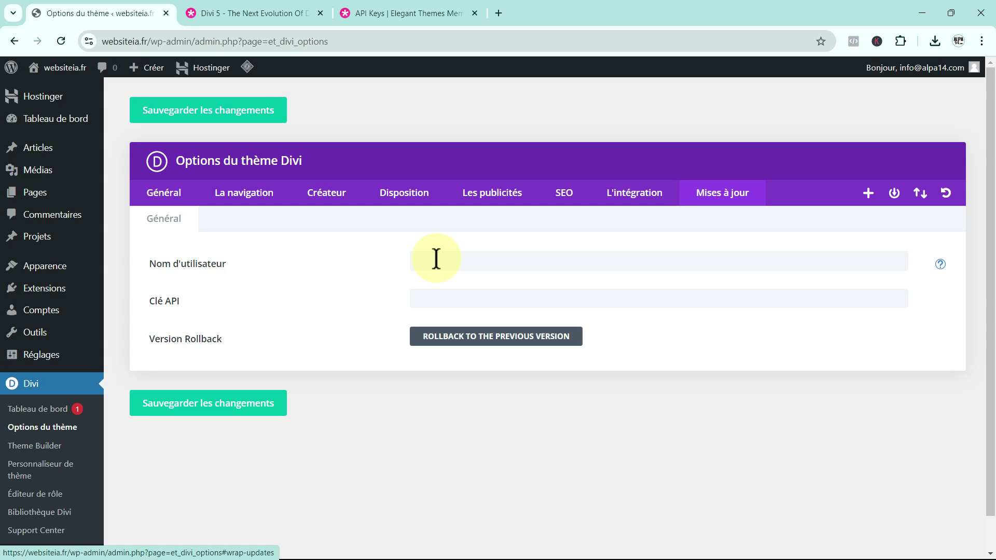
- Enter the Elegant Themes username, paste the API key into the Clé API field, and save the theme options
click(436, 259)
key(ctrl+v)
click(436, 259)
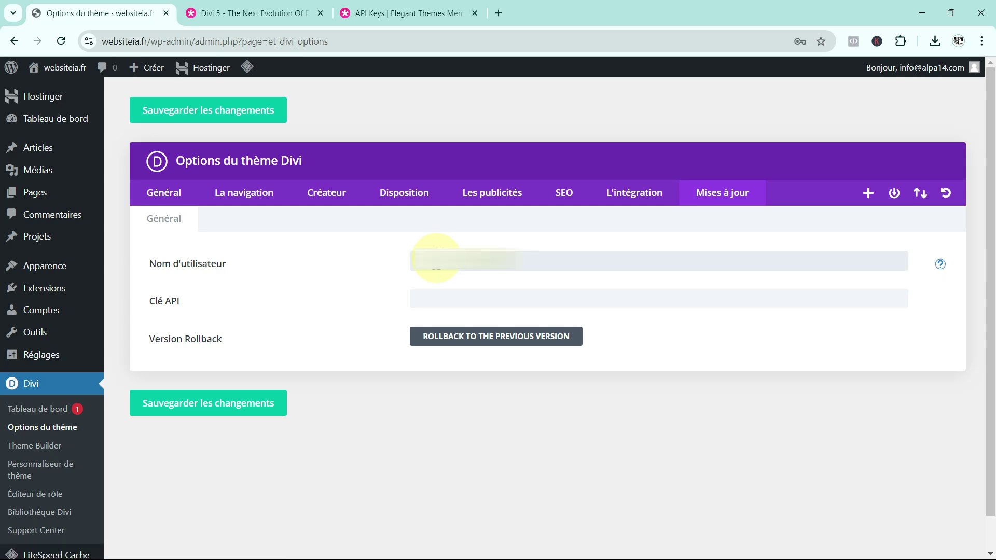
click(435, 298)
key(ctrl+v)
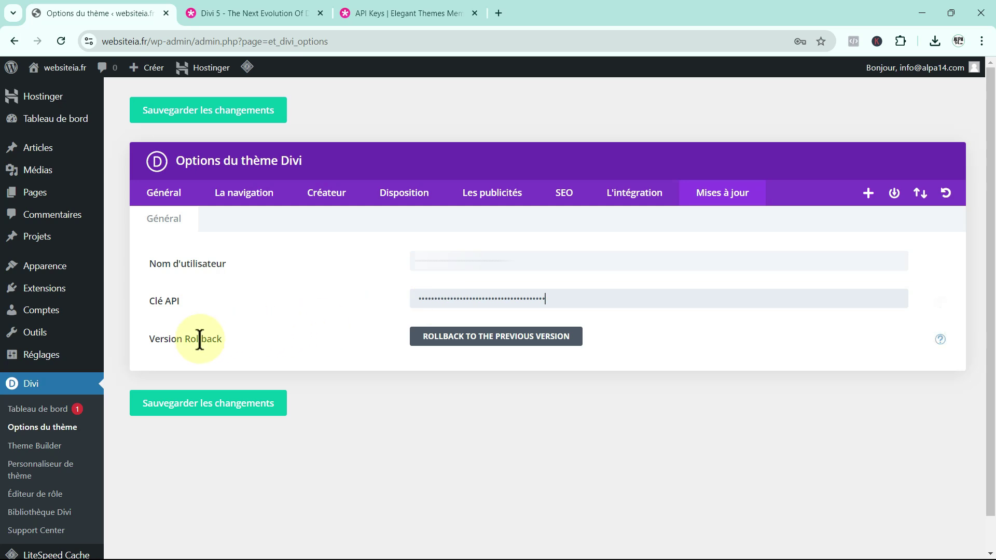
click(203, 405)
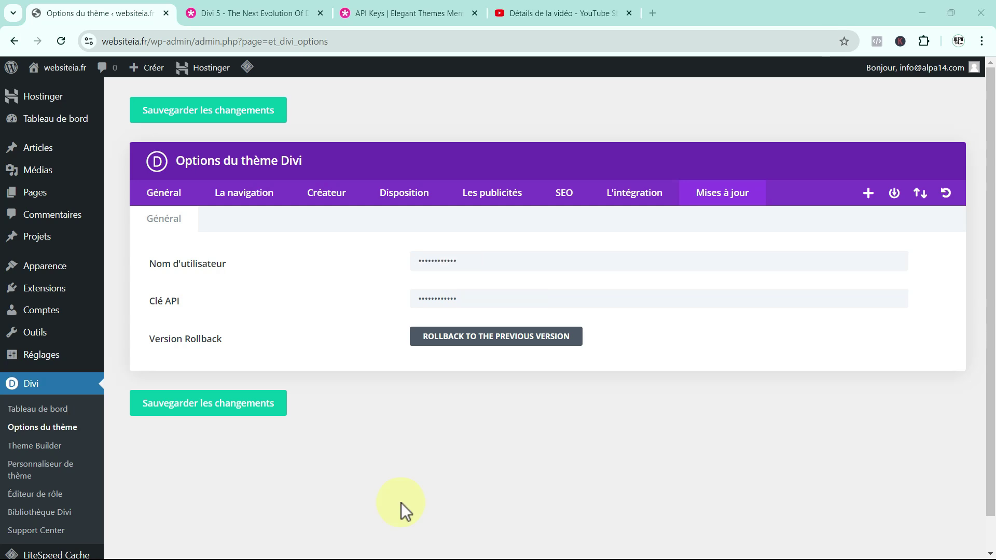
- Add a new WordPress page titled "Page" and launch the Divi Builder on it, dismissing the welcome dialogs
click(41, 196)
click(200, 100)
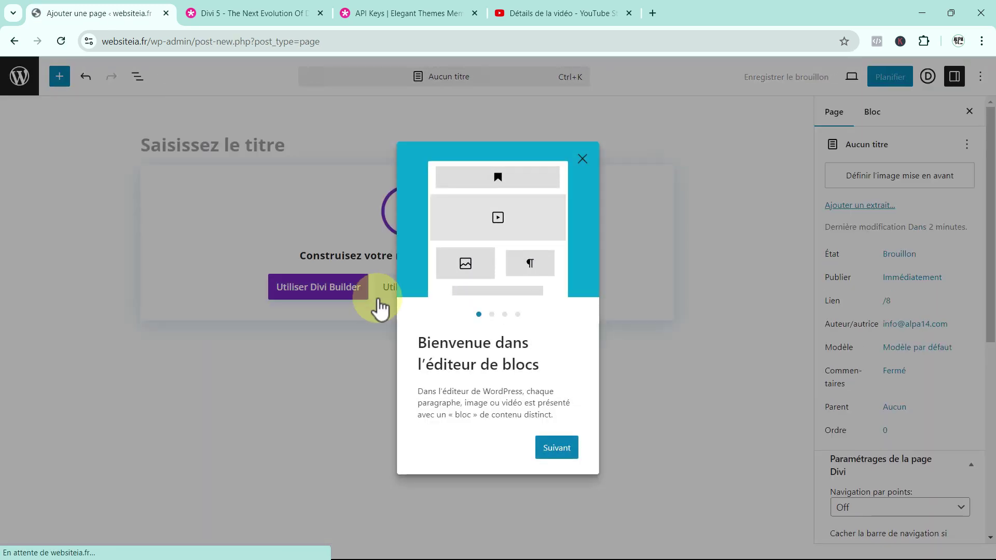
click(582, 158)
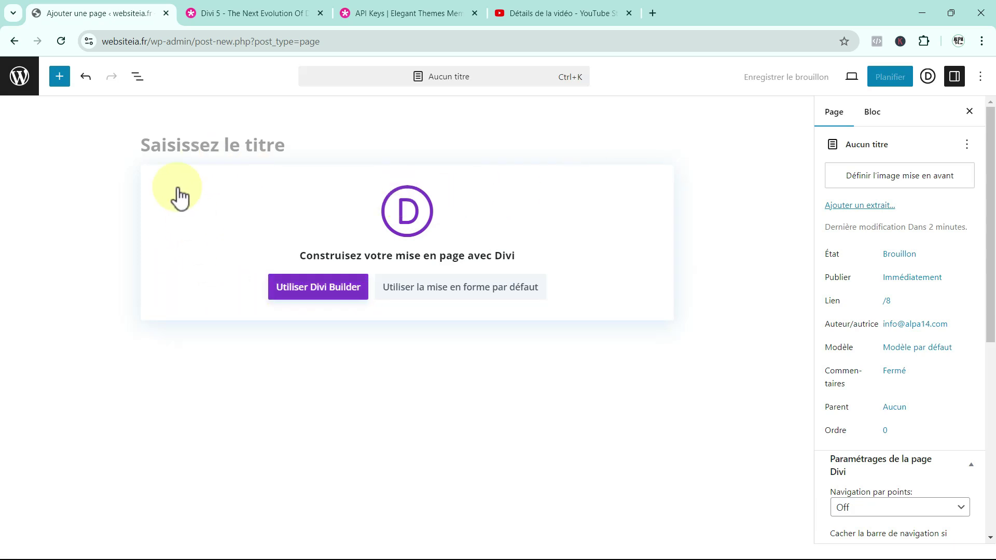
click(171, 150)
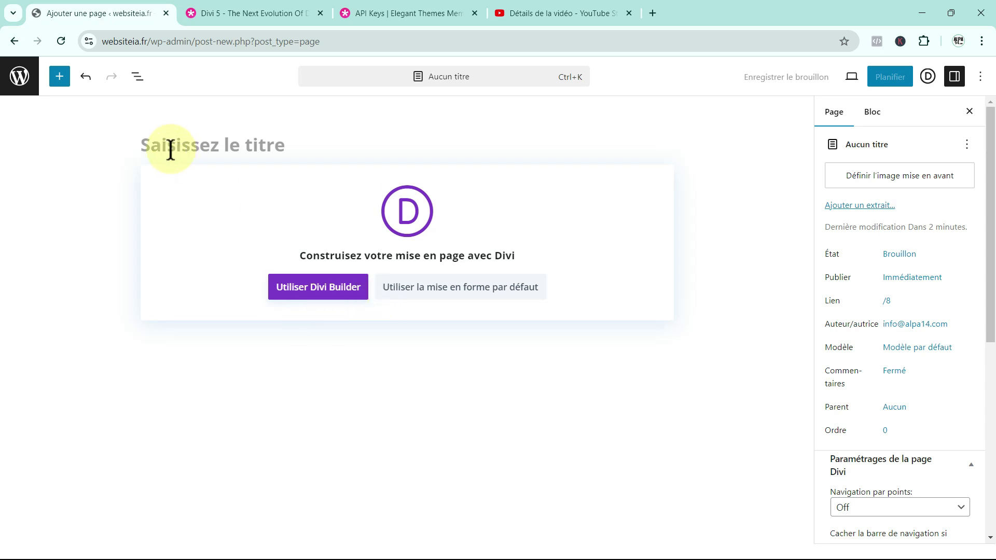
text(Page)
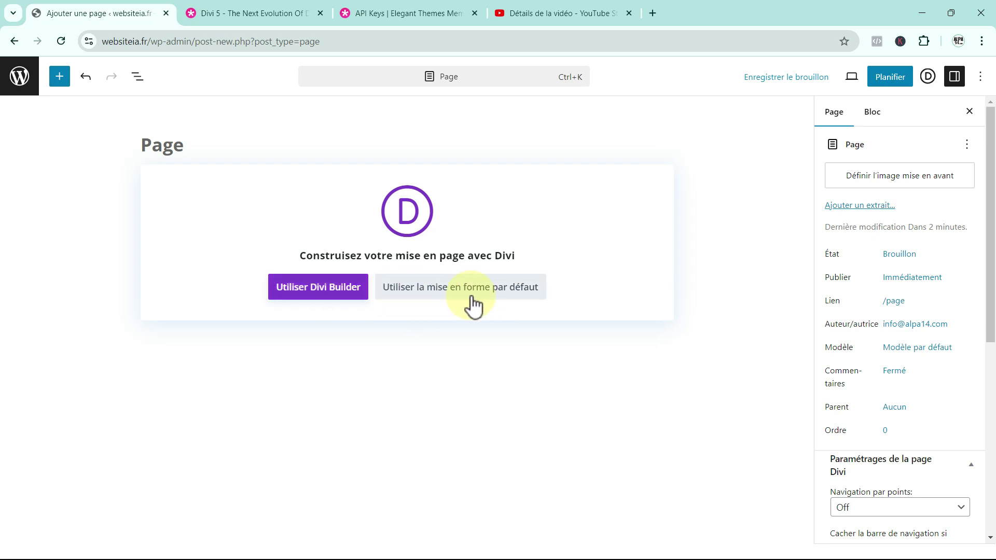
click(291, 288)
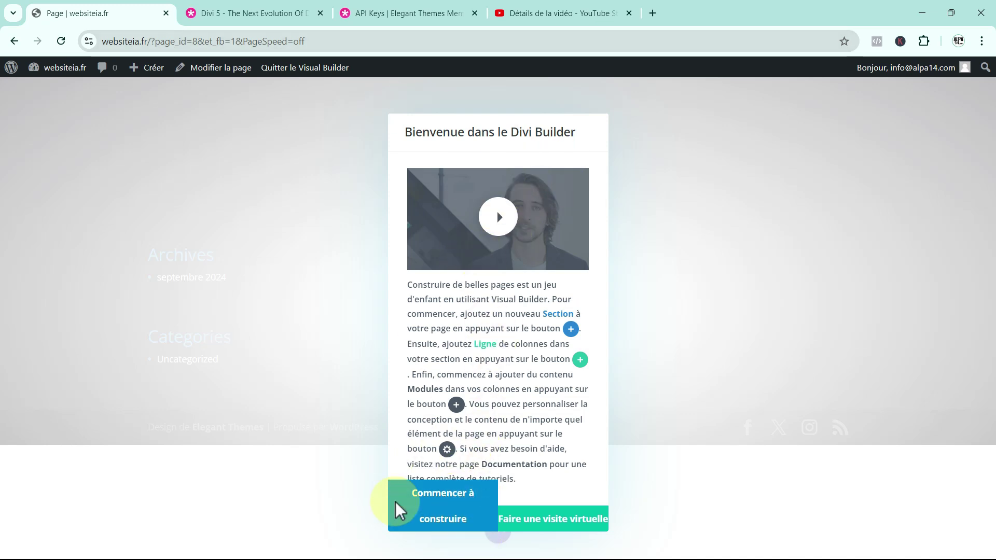
click(436, 521)
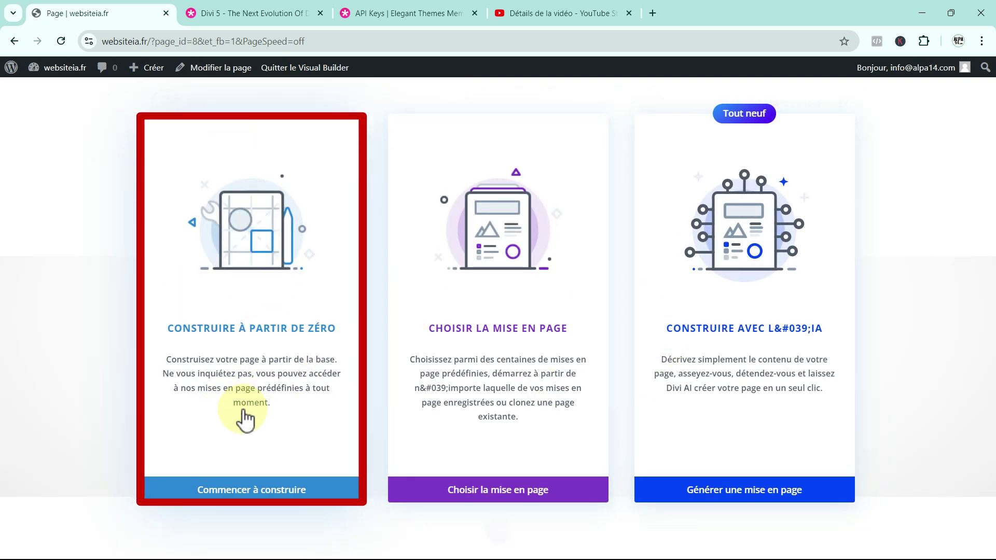
- Examine the predefined layout packs and the AI page-creation form, closing each without using it
click(495, 472)
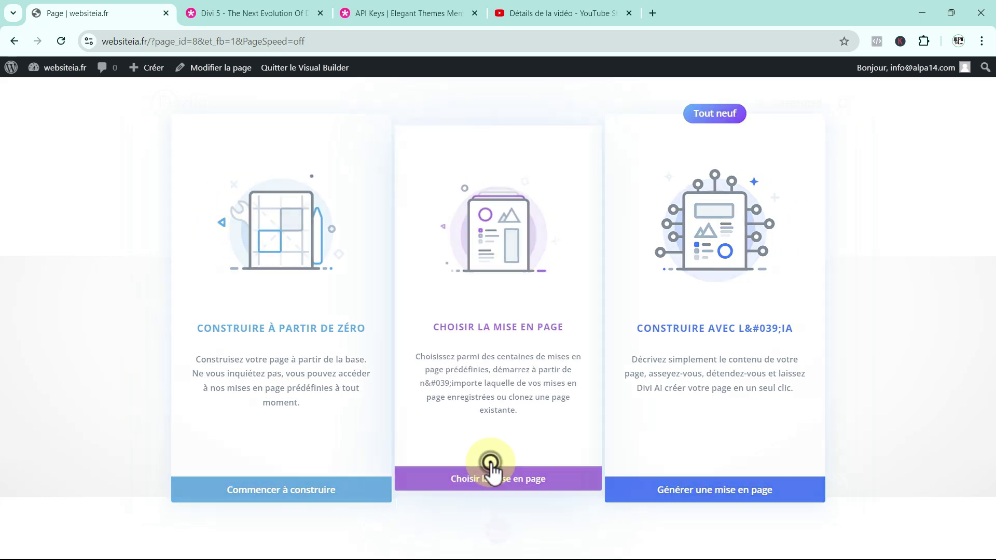
scroll(548, 270, down, 5)
scroll(549, 271, down, 20)
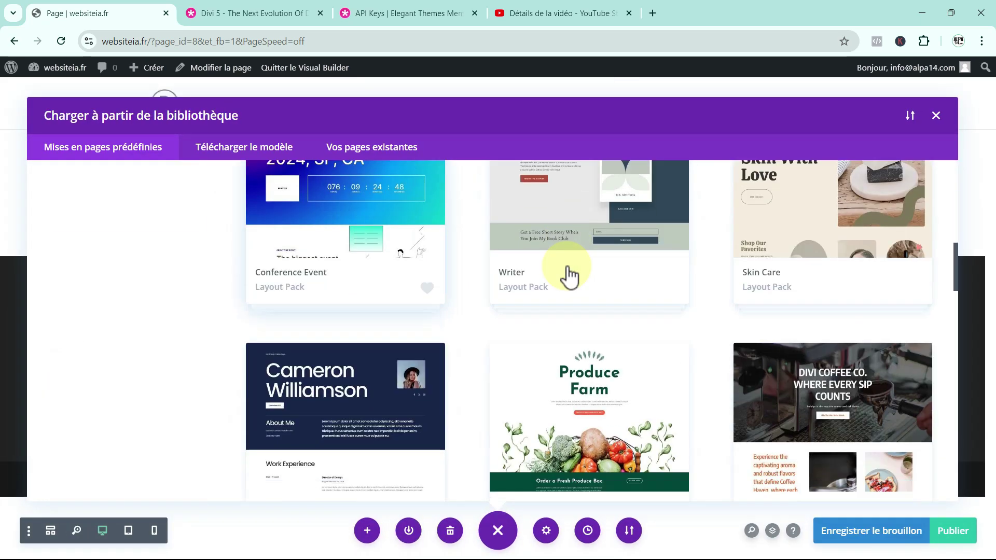
scroll(241, 298, up, 20)
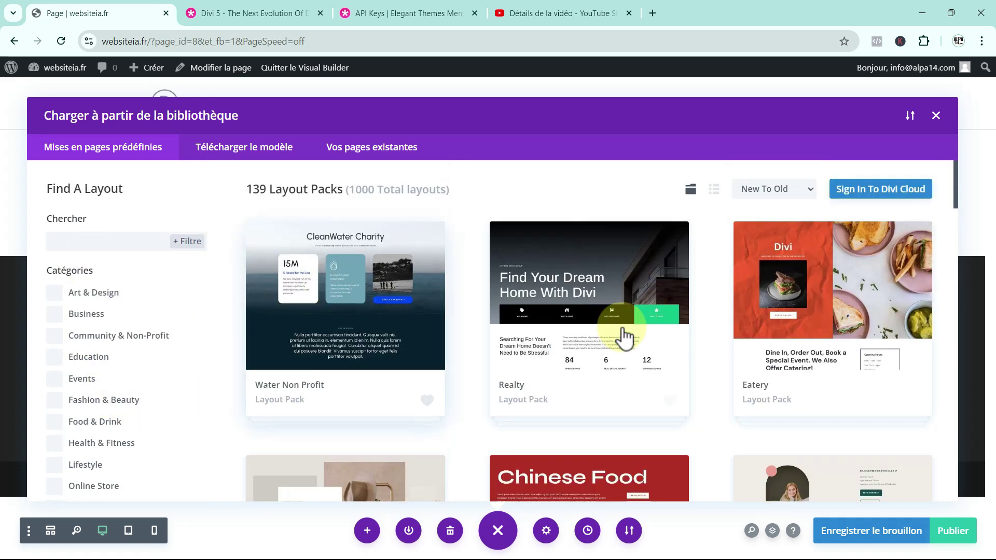
scroll(622, 340, down, 3)
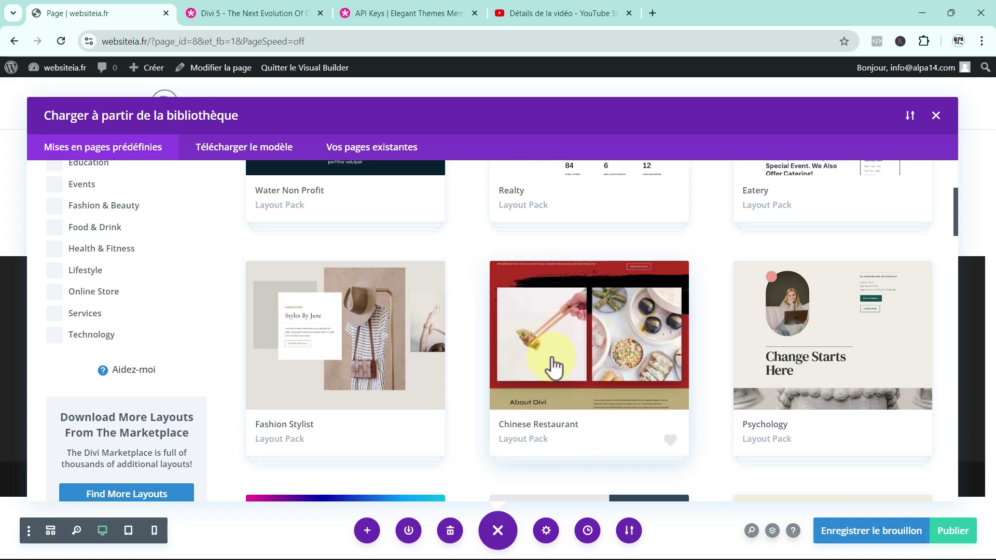
scroll(553, 366, down, 4)
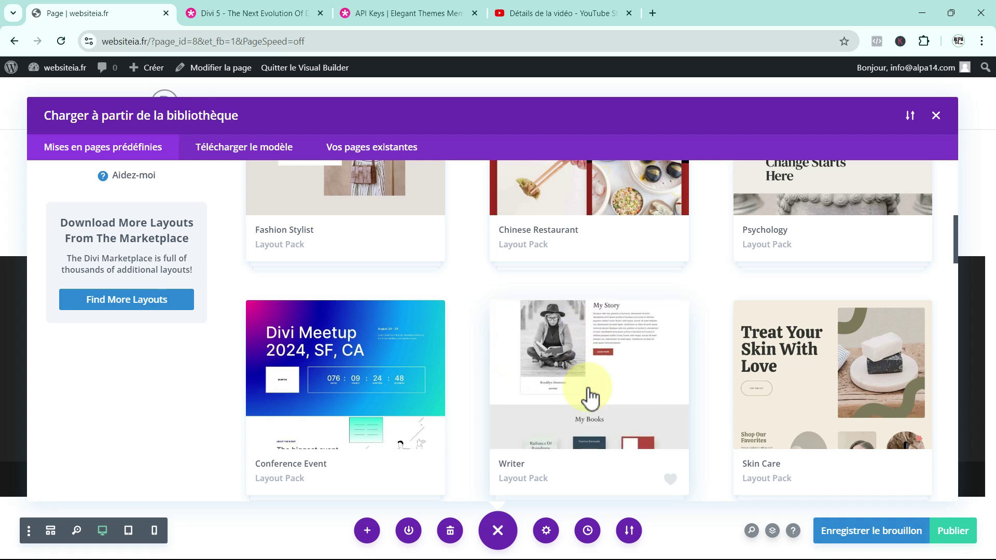
click(935, 115)
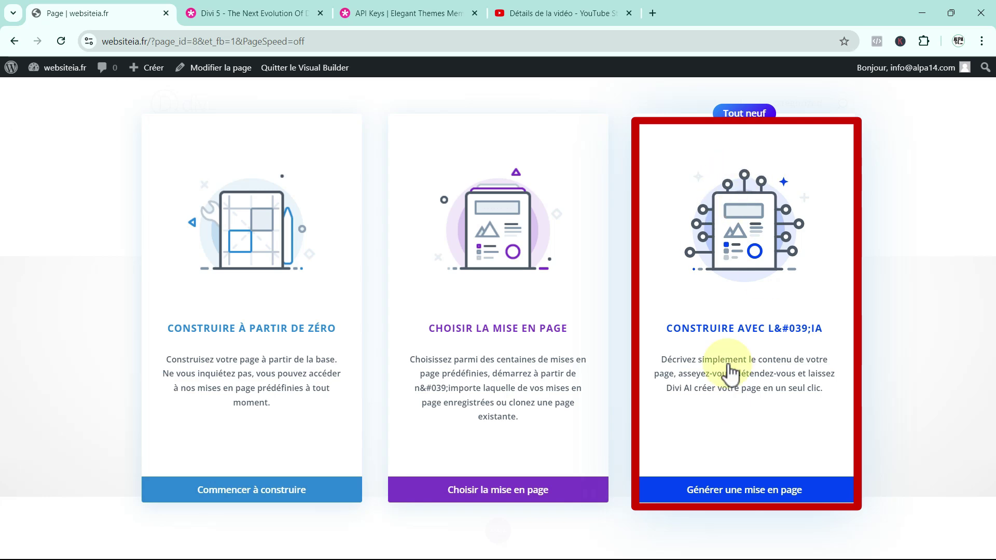
click(737, 334)
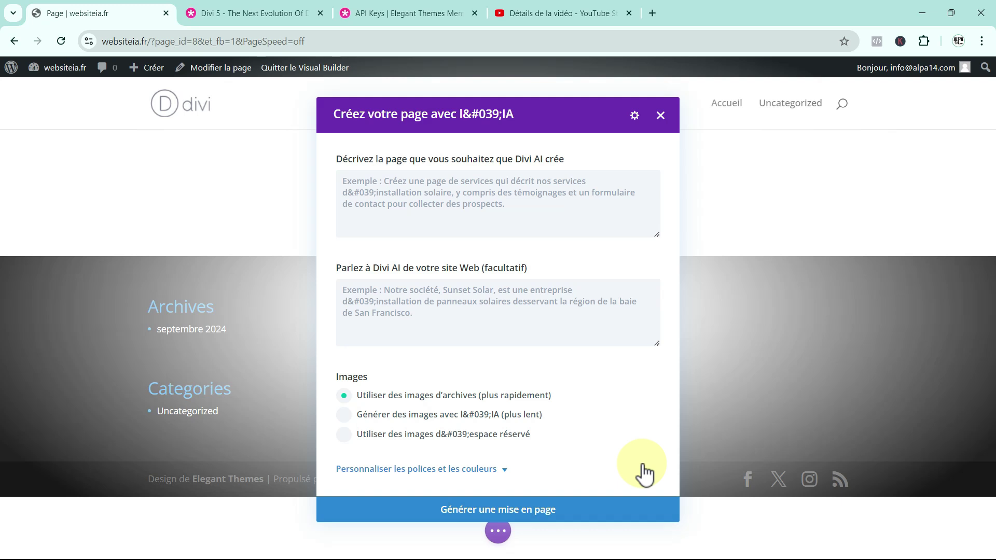
click(746, 510)
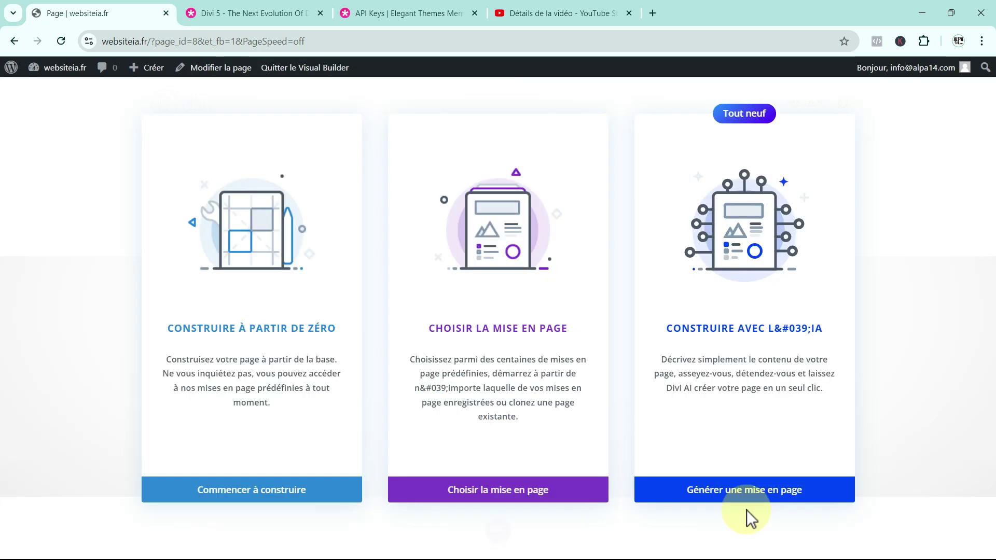
- Start building the page from scratch and insert a row with three equal columns, leaving its columns empty
click(248, 449)
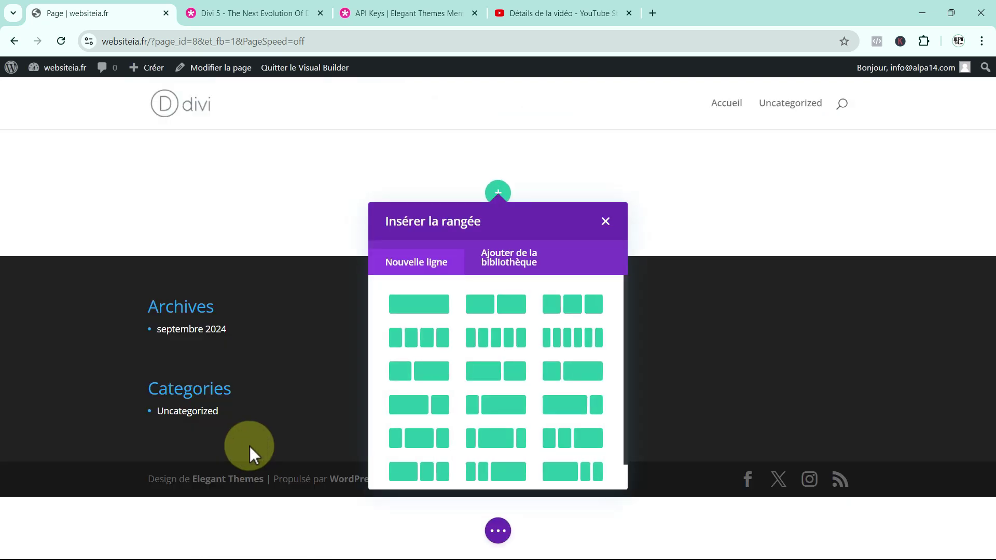
click(605, 221)
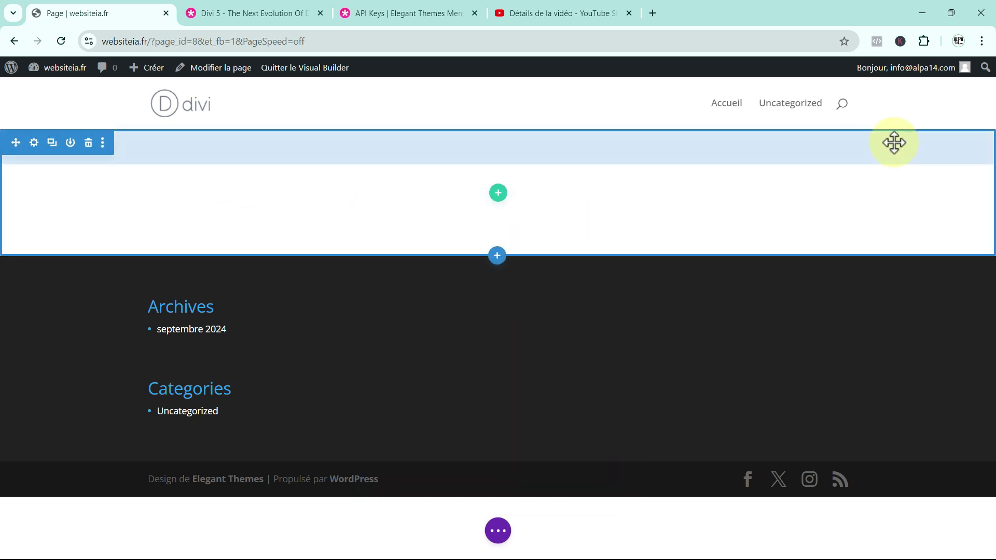
click(497, 195)
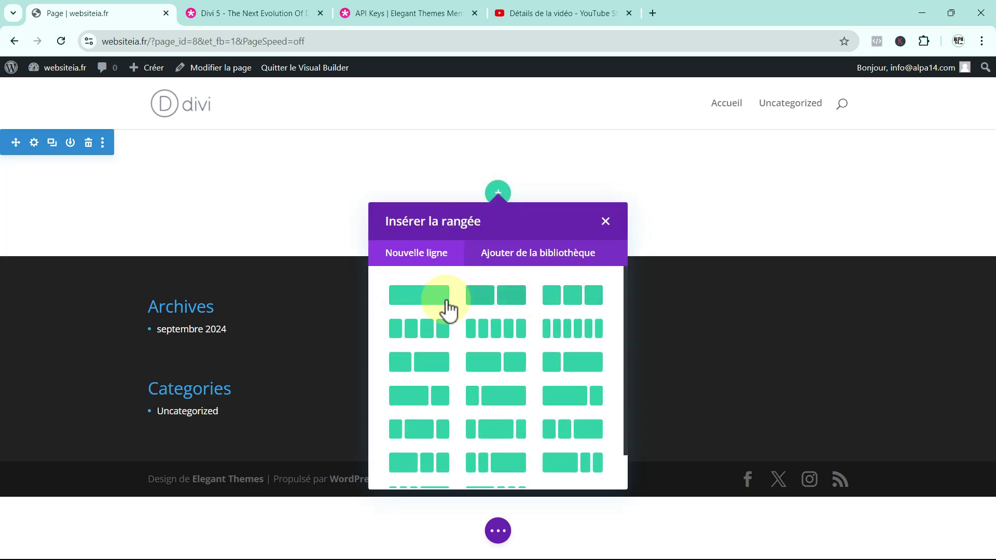
click(572, 295)
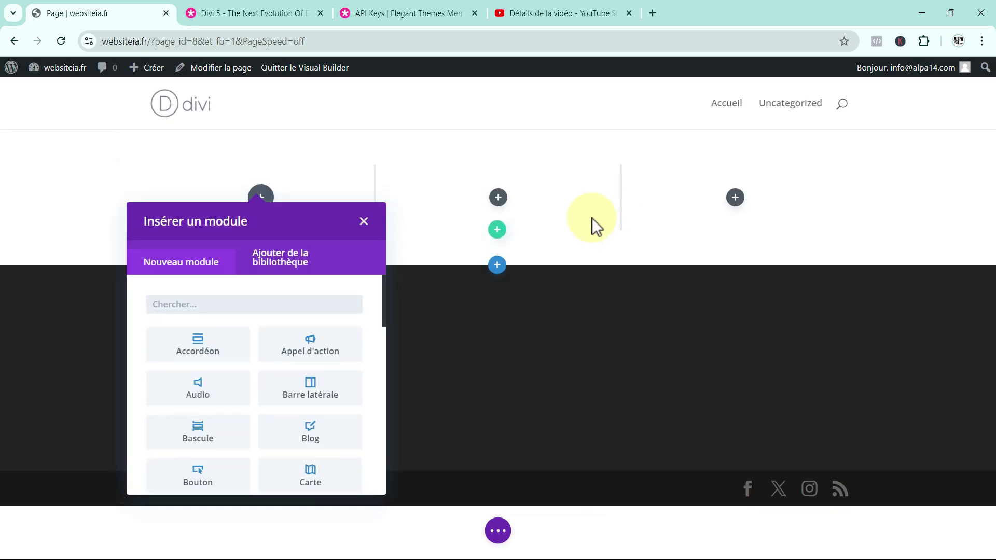
click(366, 227)
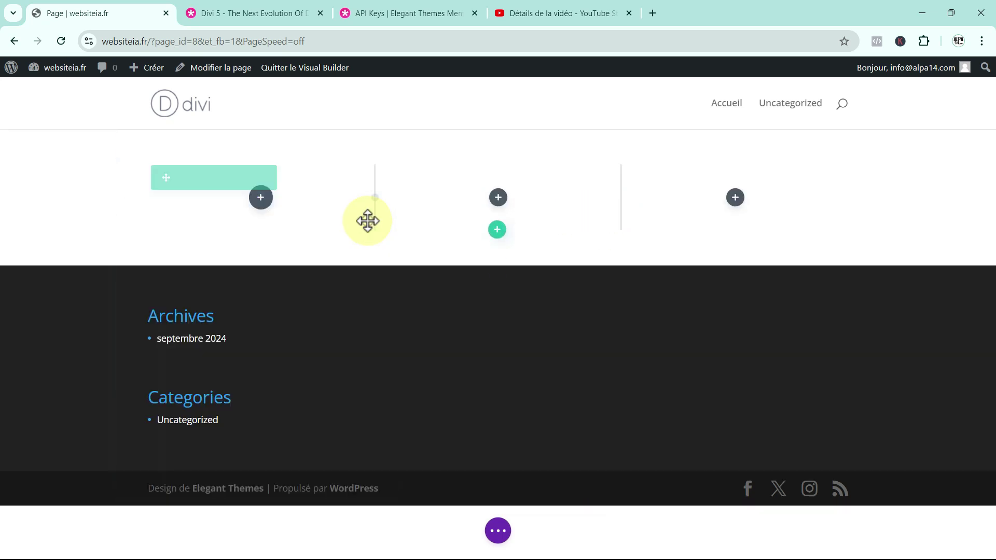
- Insert a Résumé module into the row's first column and dock its settings panel beside the page
click(261, 202)
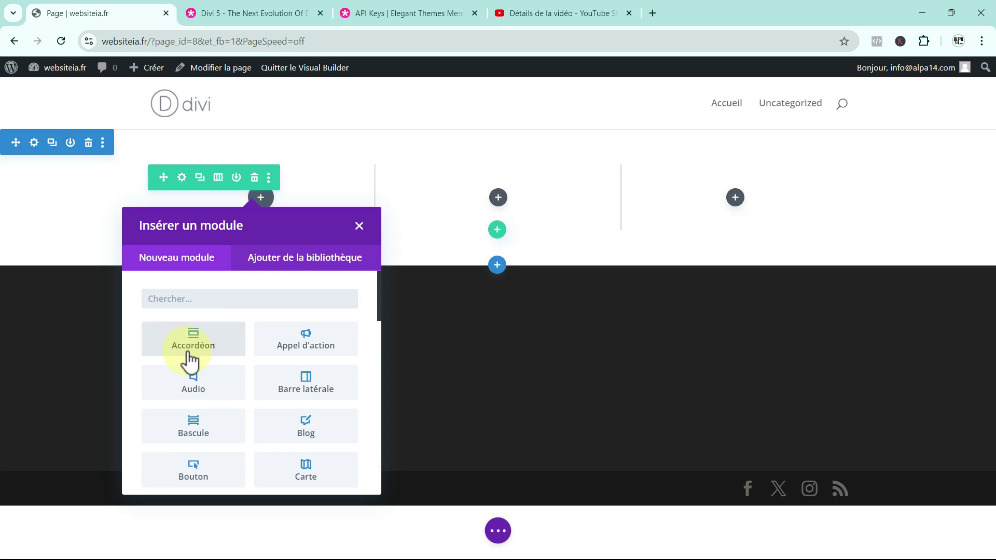
scroll(191, 362, down, 3)
scroll(207, 373, down, 3)
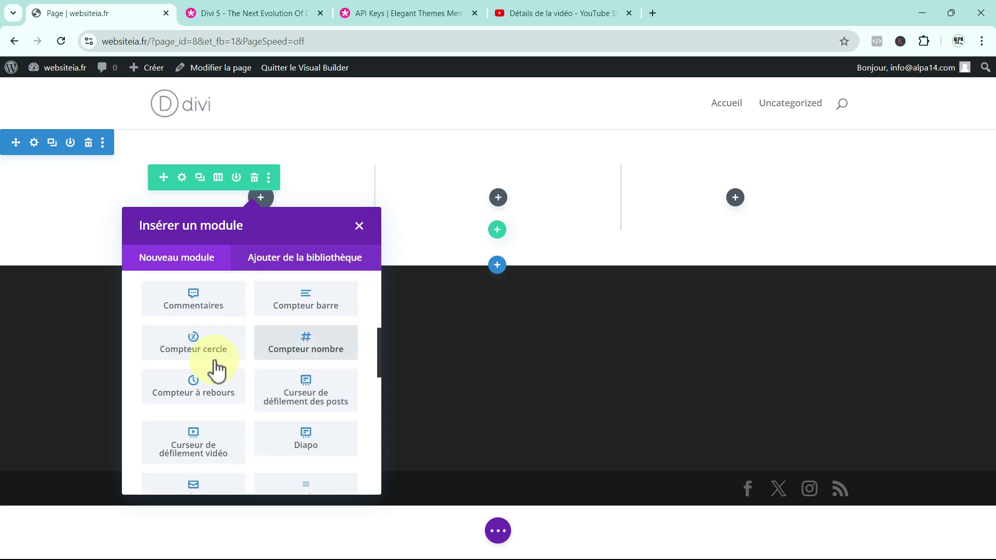
scroll(302, 389, down, 1)
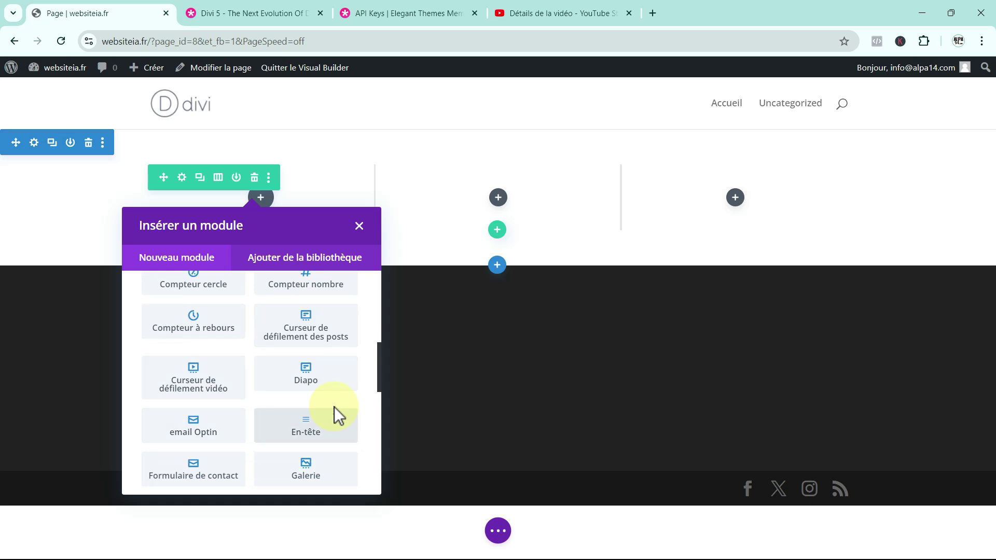
scroll(334, 407, down, 5)
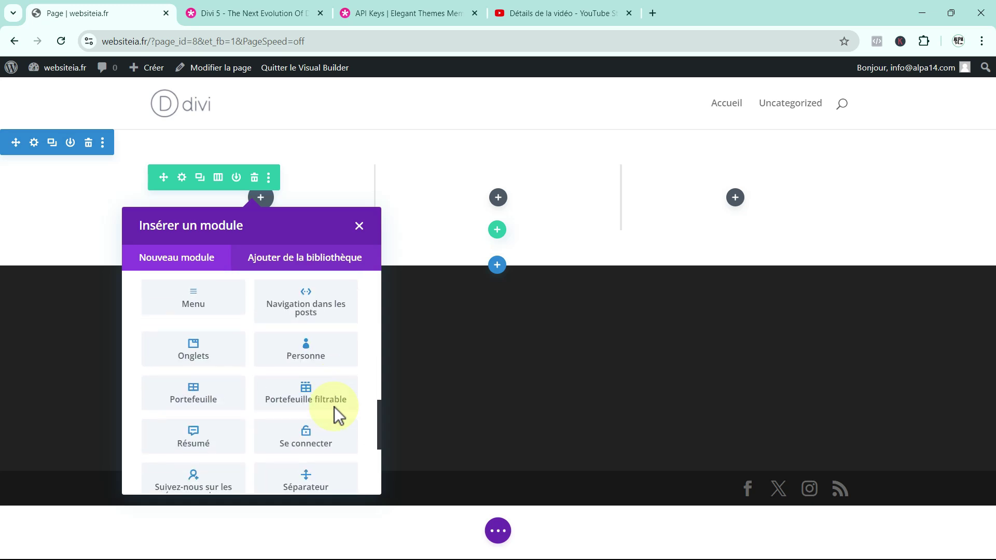
scroll(334, 413, down, 4)
scroll(334, 414, up, 3)
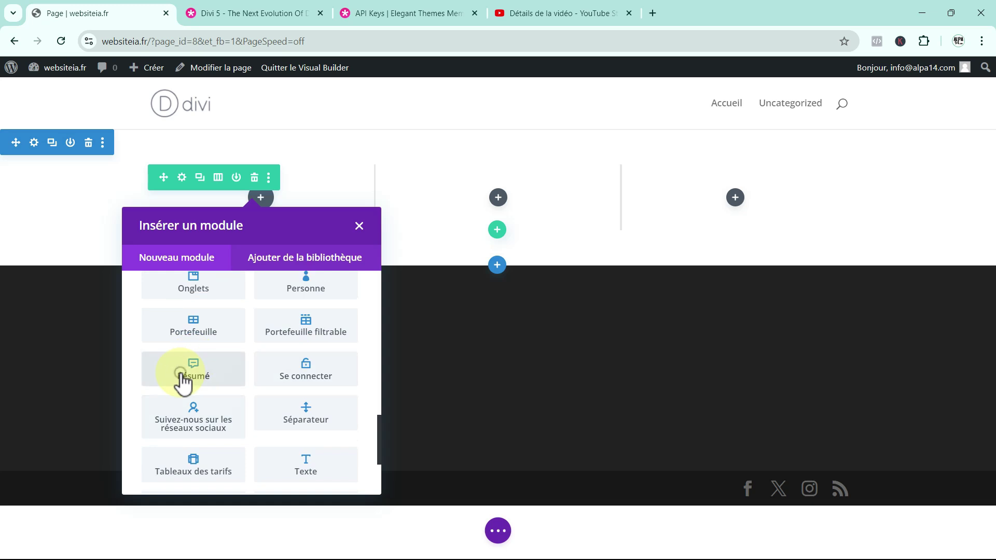
click(182, 381)
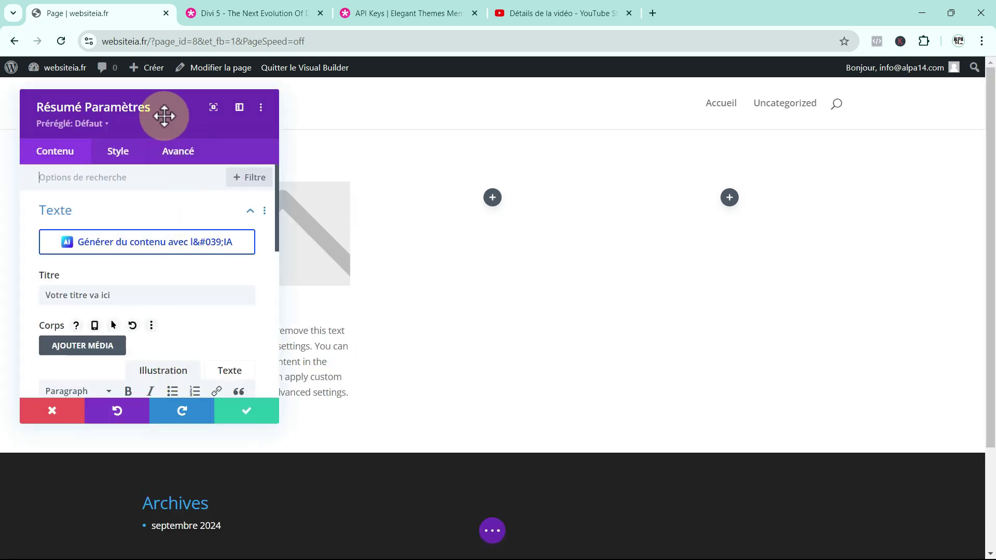
click(239, 107)
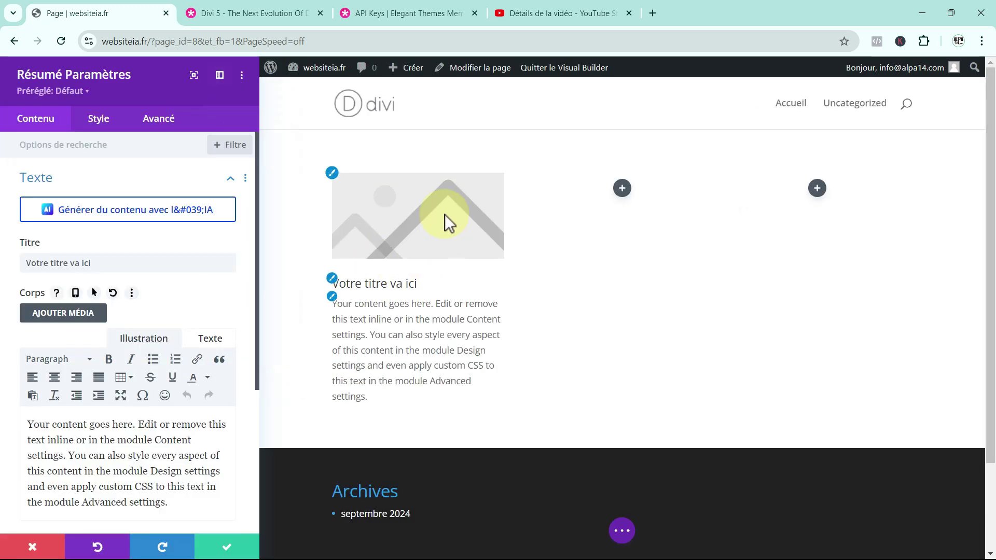